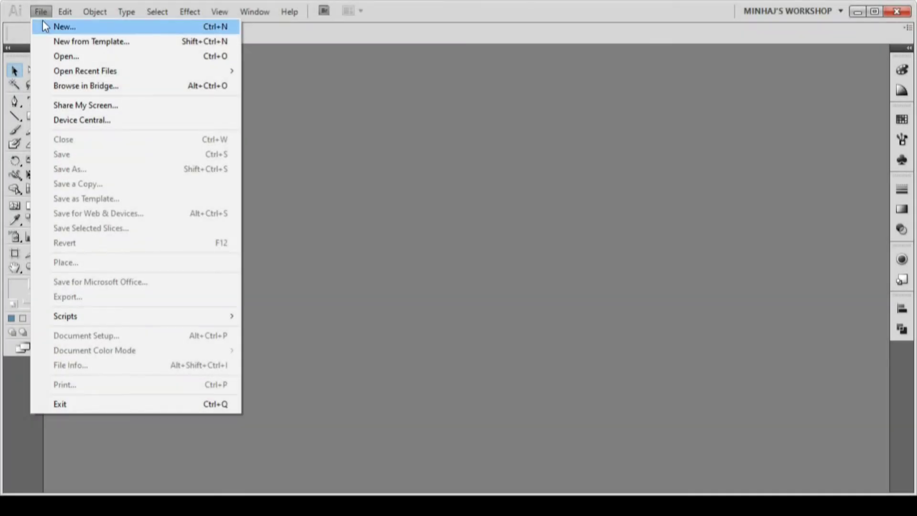
# Create a new 700 × 390 pt document
pyautogui.click(44, 25)
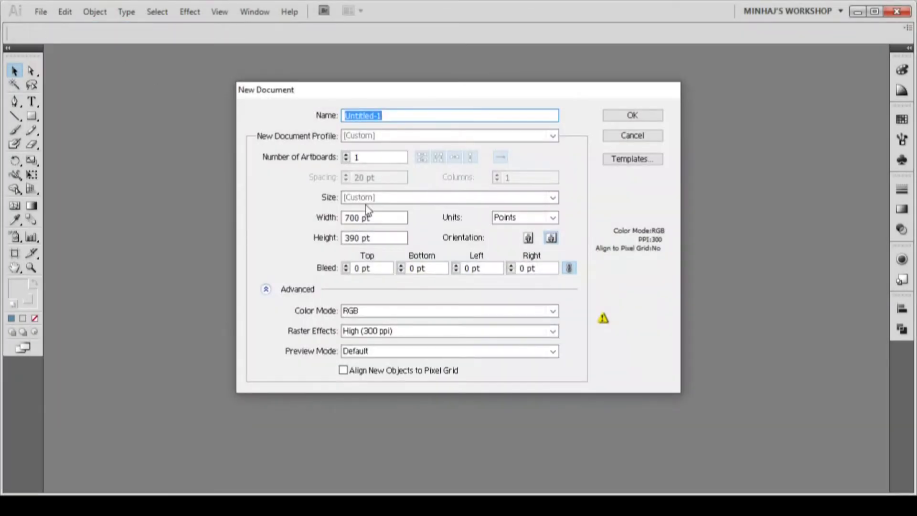
pyautogui.click(378, 217)
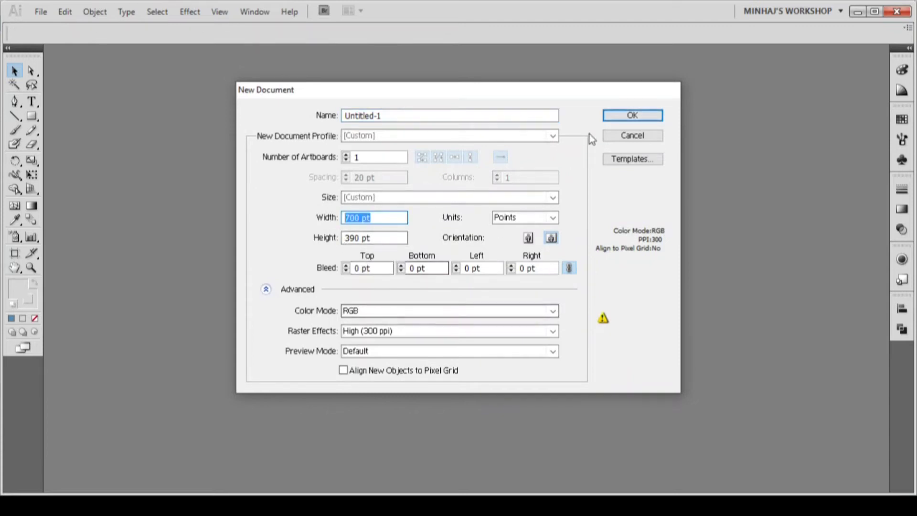
pyautogui.click(606, 117)
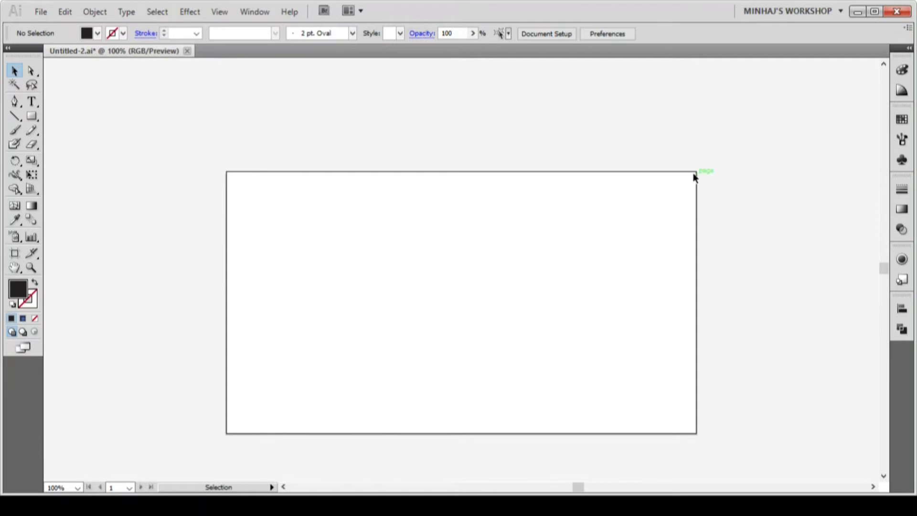
# Draw a black 700 × 390 pt rectangle and align it with the artboard
pyautogui.click(31, 116)
pyautogui.click(407, 280)
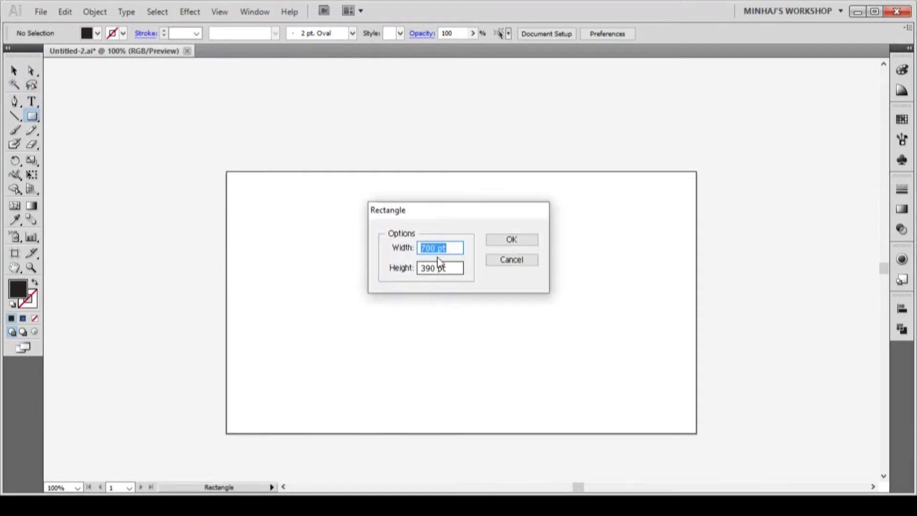
pyautogui.press('Tab')
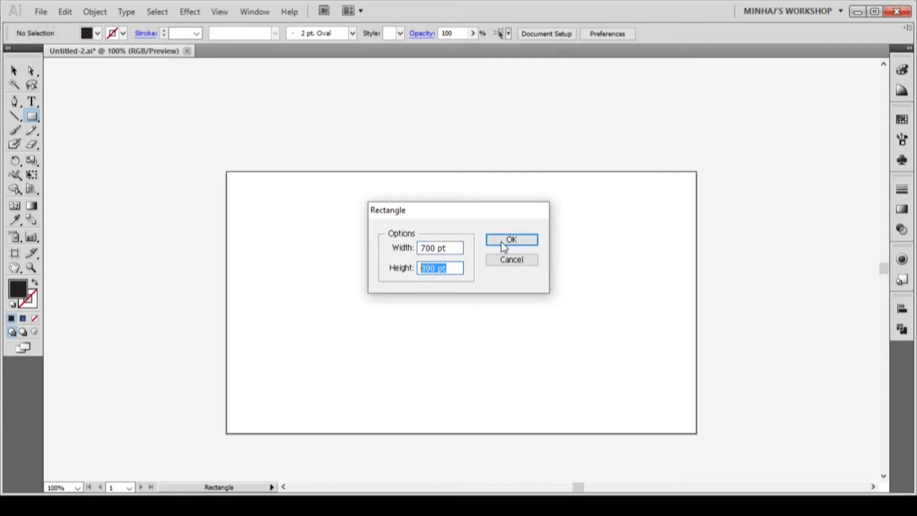
pyautogui.click(503, 240)
pyautogui.click(13, 72)
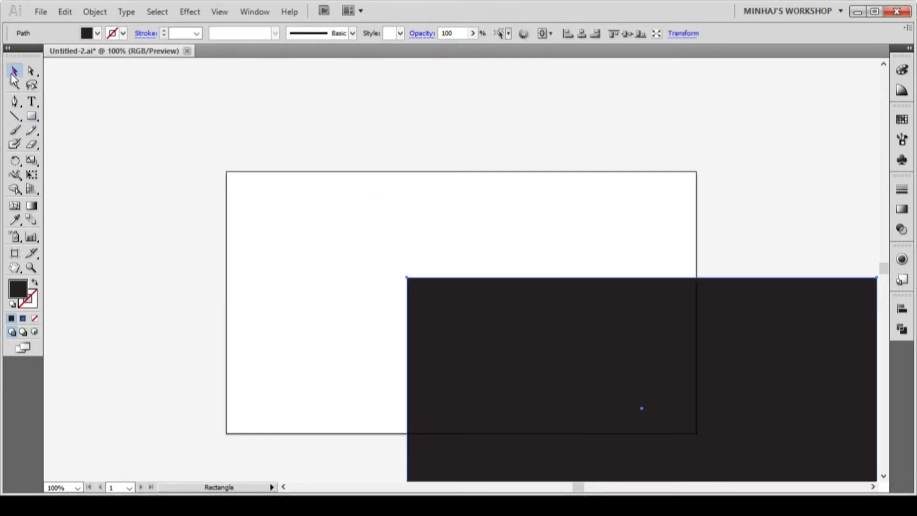
pyautogui.moveTo(462, 301); pyautogui.dragTo(319, 209)
# Fill the rectangle with a radial gradient, light blue 84/139/177 centre to navy 28/39/91
pyautogui.click(902, 259)
pyautogui.click(840, 310)
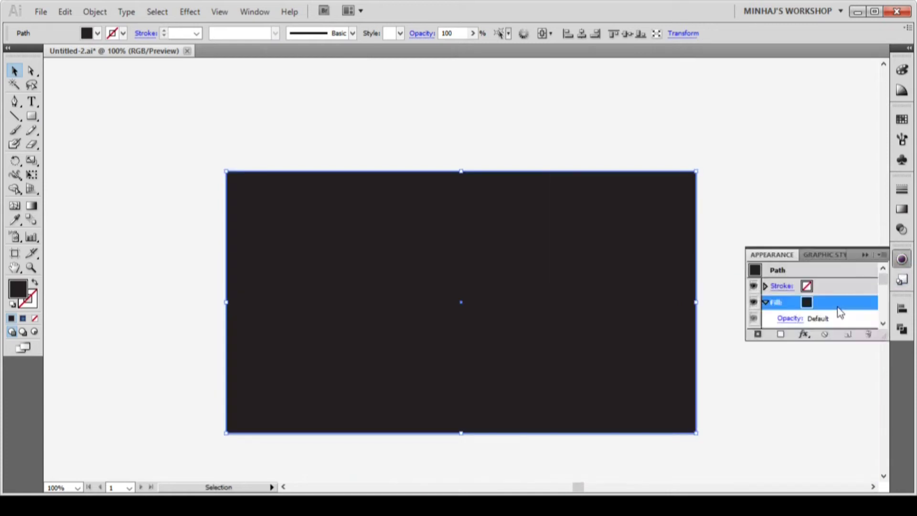
pyautogui.click(902, 208)
pyautogui.click(864, 252)
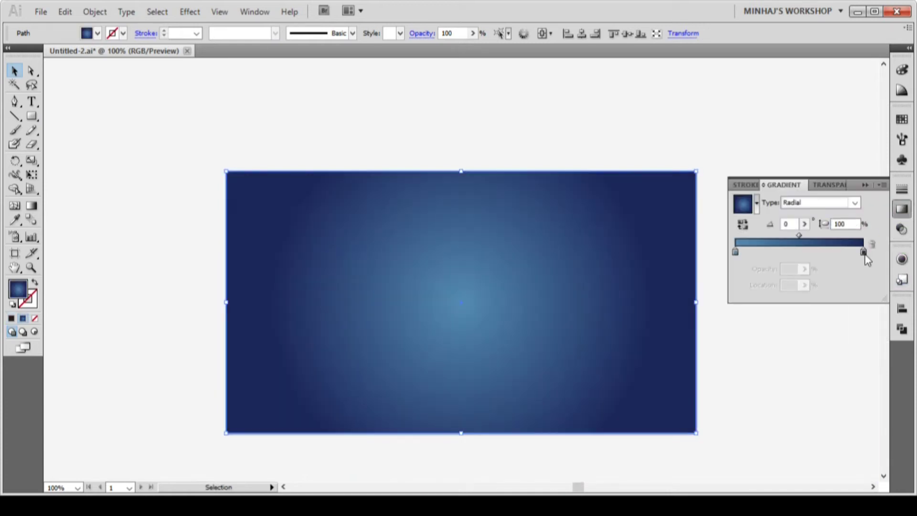
pyautogui.doubleClick(864, 252)
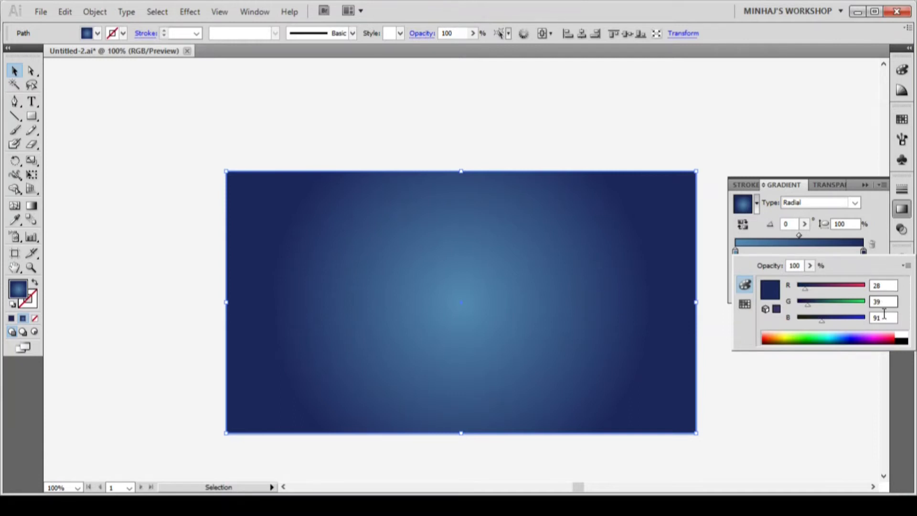
pyautogui.press('Return')
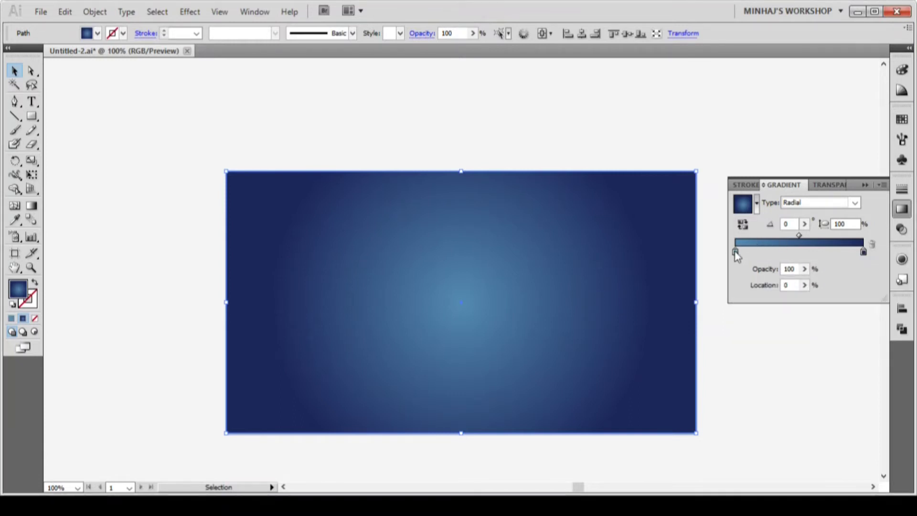
pyautogui.doubleClick(736, 252)
pyautogui.doubleClick(883, 298)
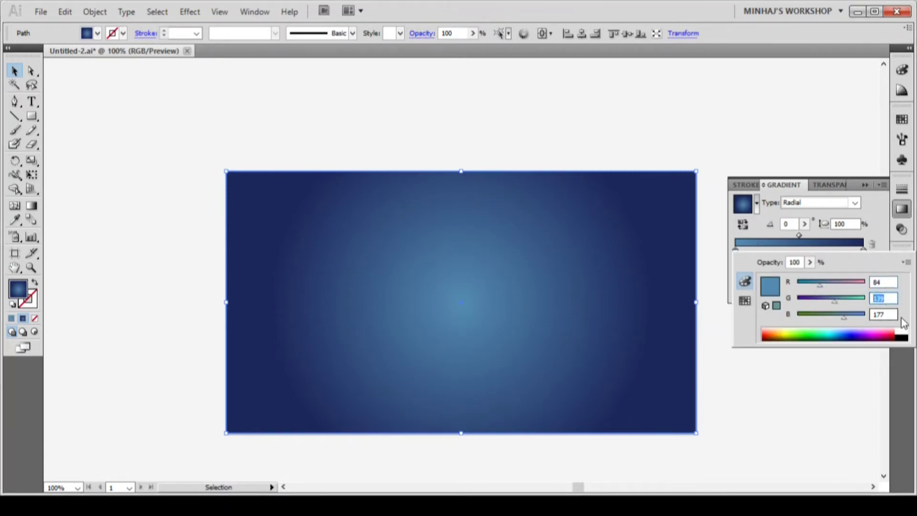
pyautogui.doubleClick(879, 314)
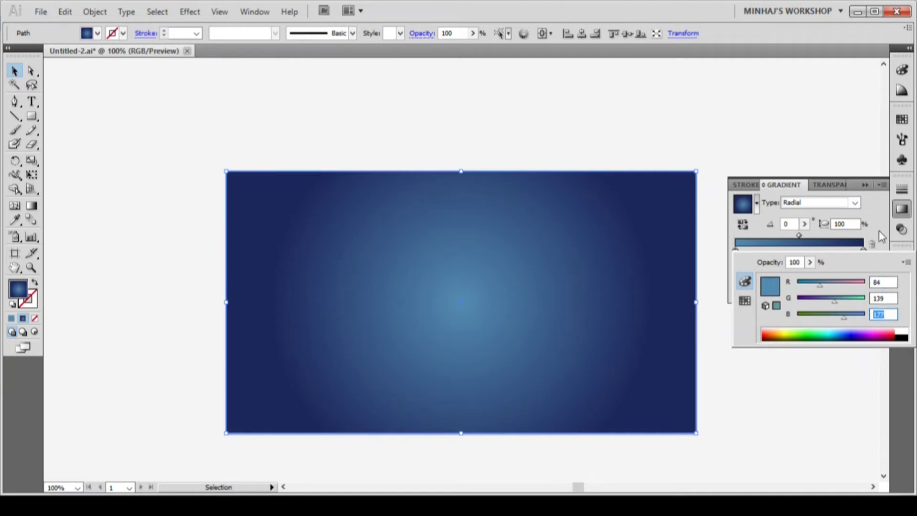
pyautogui.press('Return')
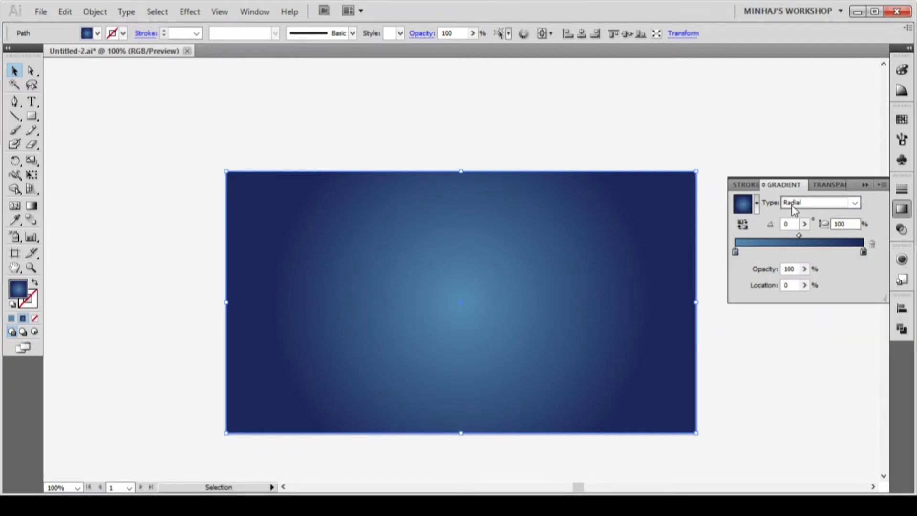
# Squash the radial gradient to a 60% aspect ratio
pyautogui.doubleClick(841, 224)
pyautogui.write('60')
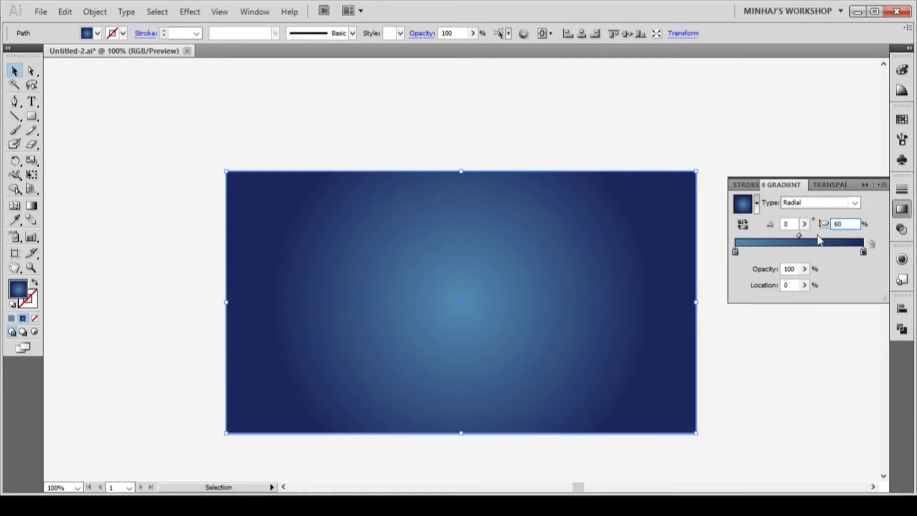
pyautogui.press('Return')
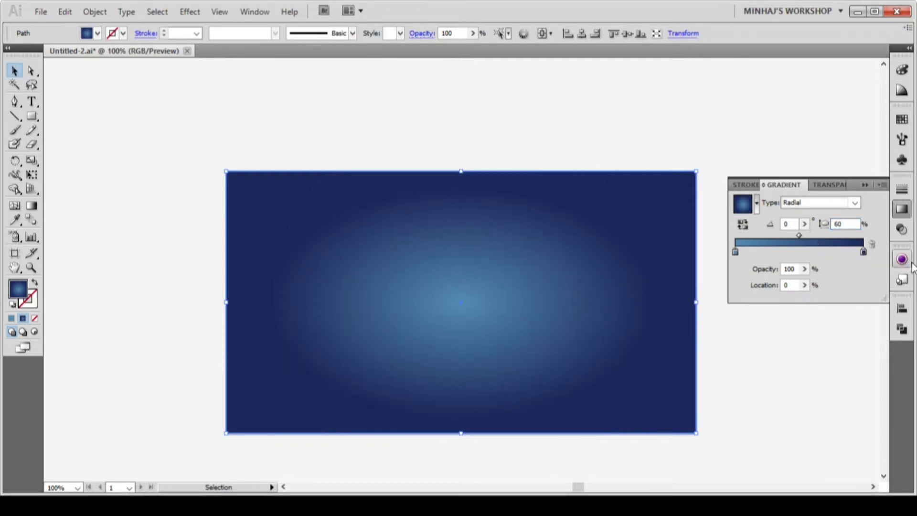
# Duplicate the gradient fill and give it Film Grain: grain 7, highlight area 0, intensity 10
pyautogui.click(903, 260)
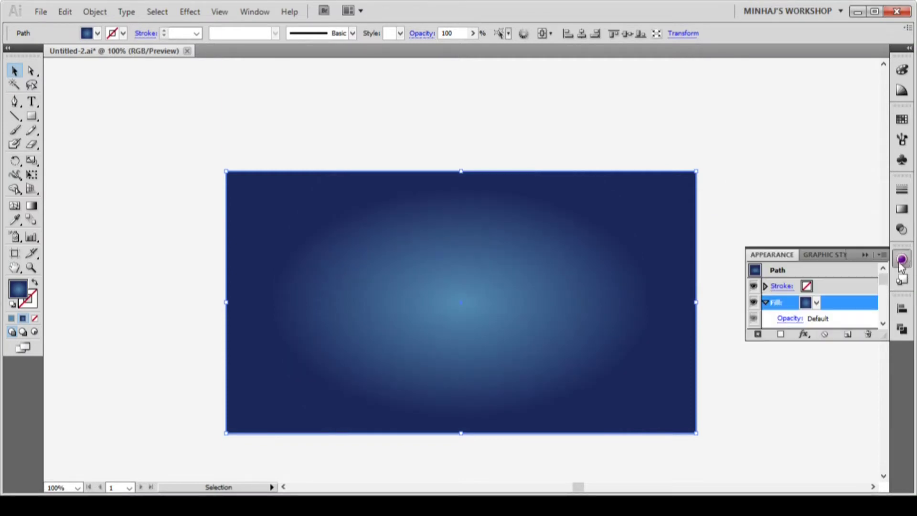
pyautogui.click(849, 335)
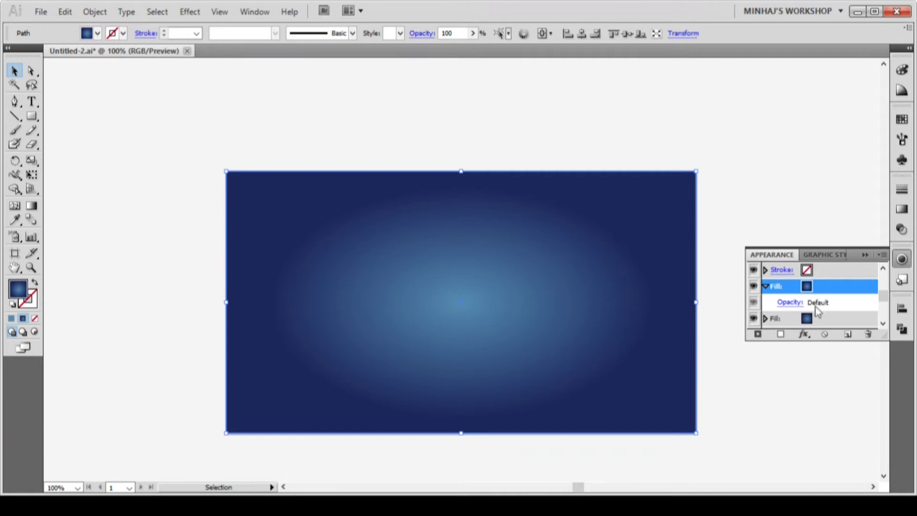
pyautogui.click(806, 335)
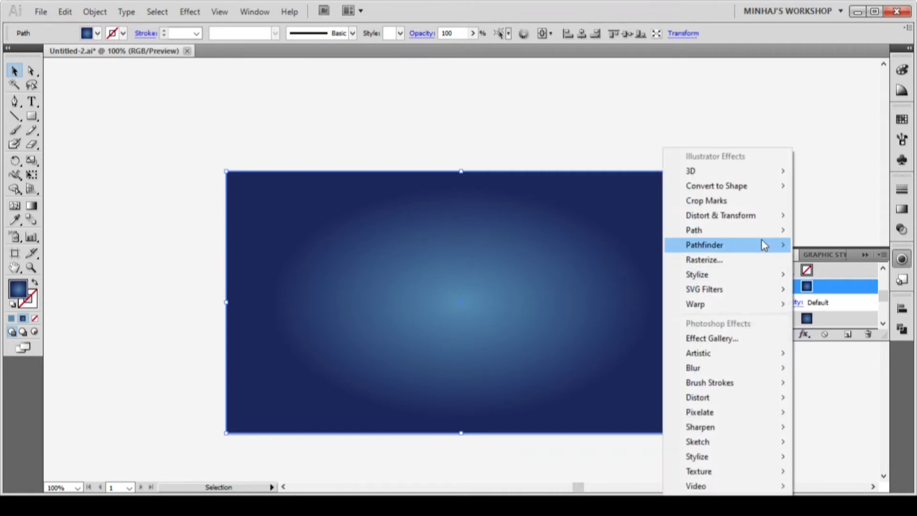
pyautogui.moveTo(750, 355)
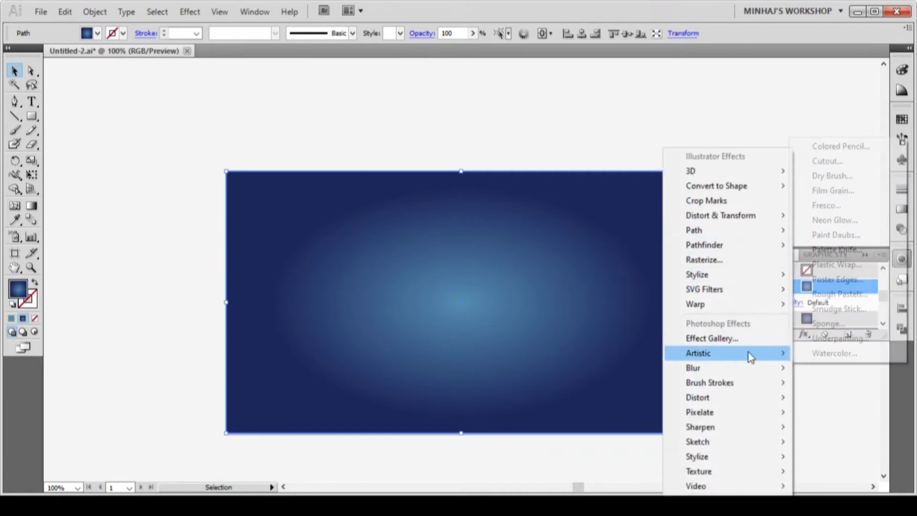
pyautogui.click(835, 192)
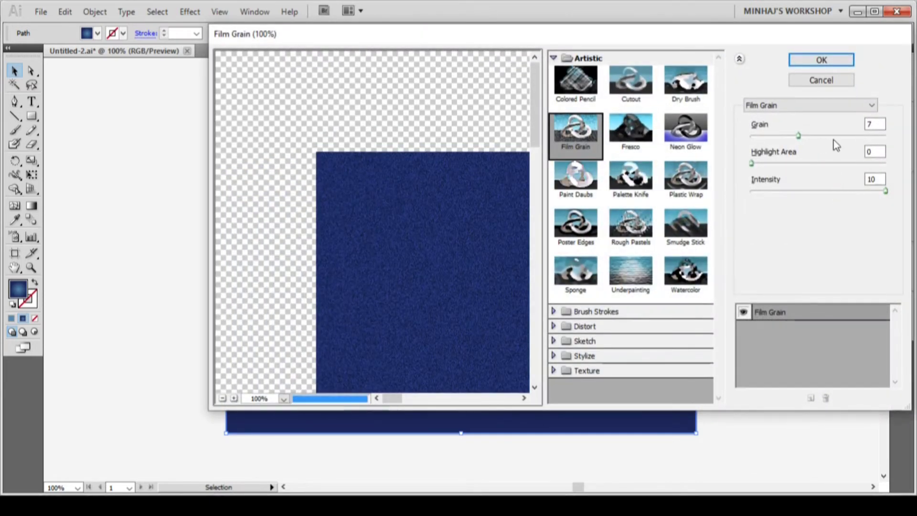
pyautogui.click(874, 151)
pyautogui.click(880, 179)
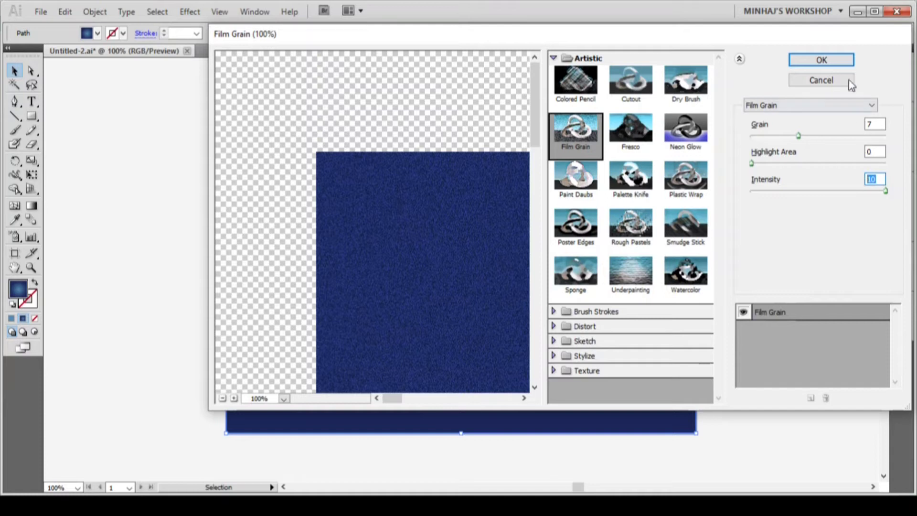
pyautogui.click(841, 60)
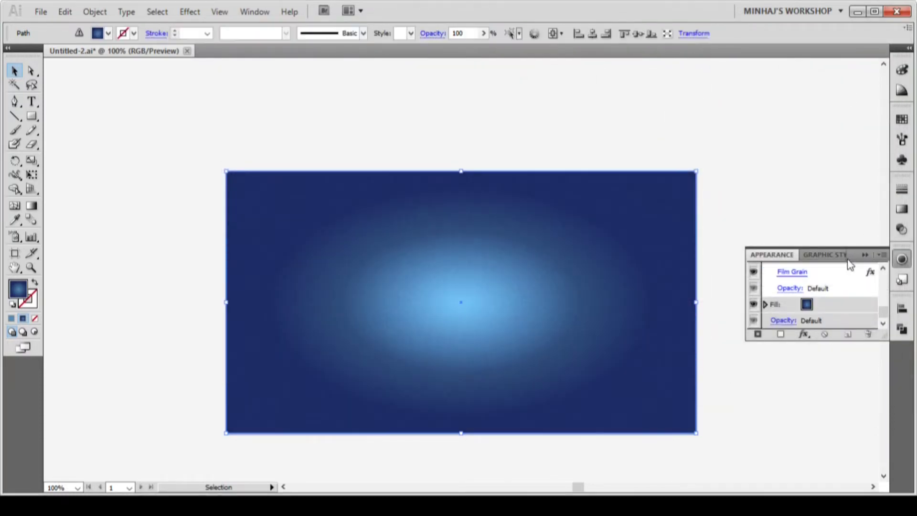
# Set the grainy fill to 36% opacity in Overlay blend mode
pyautogui.scroll(1, 803, 296)
pyautogui.click(789, 303)
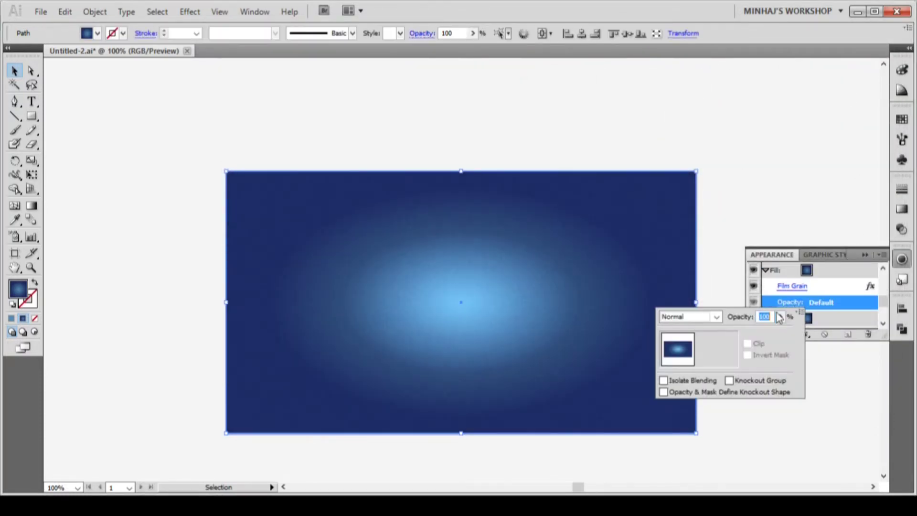
pyautogui.click(717, 317)
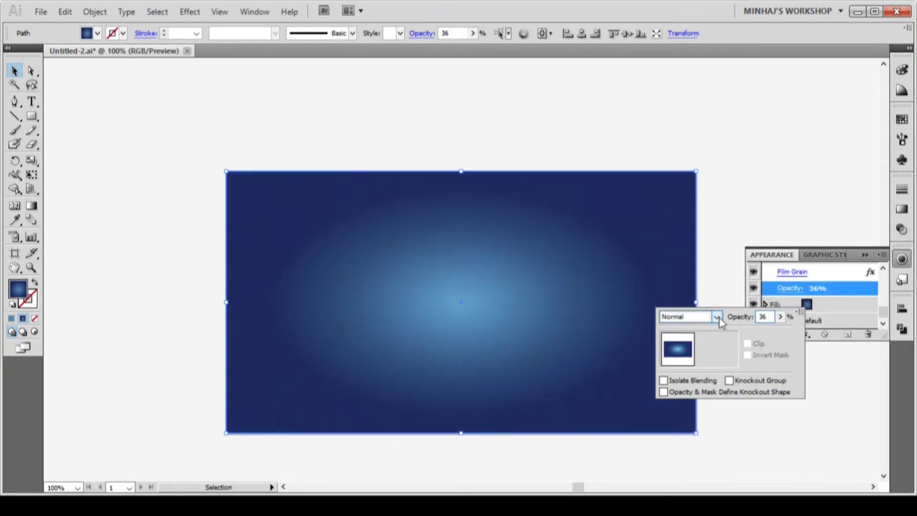
pyautogui.click(717, 318)
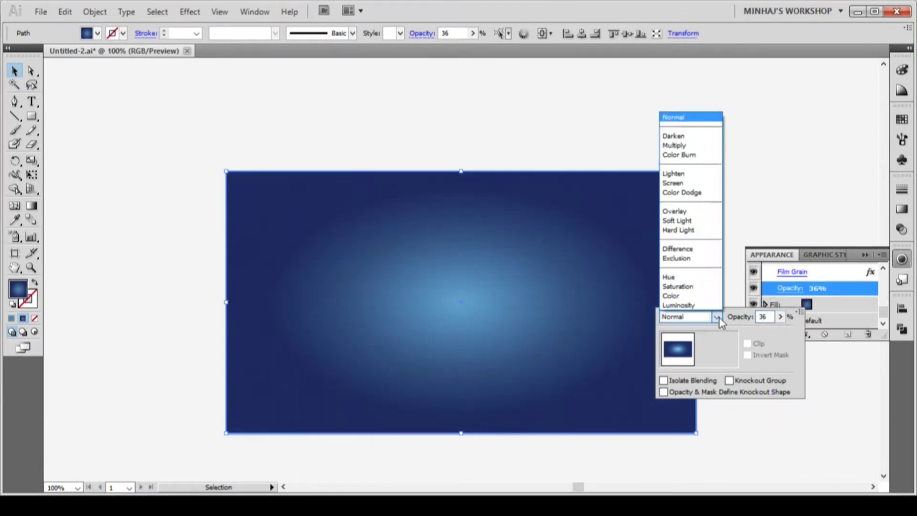
pyautogui.click(684, 211)
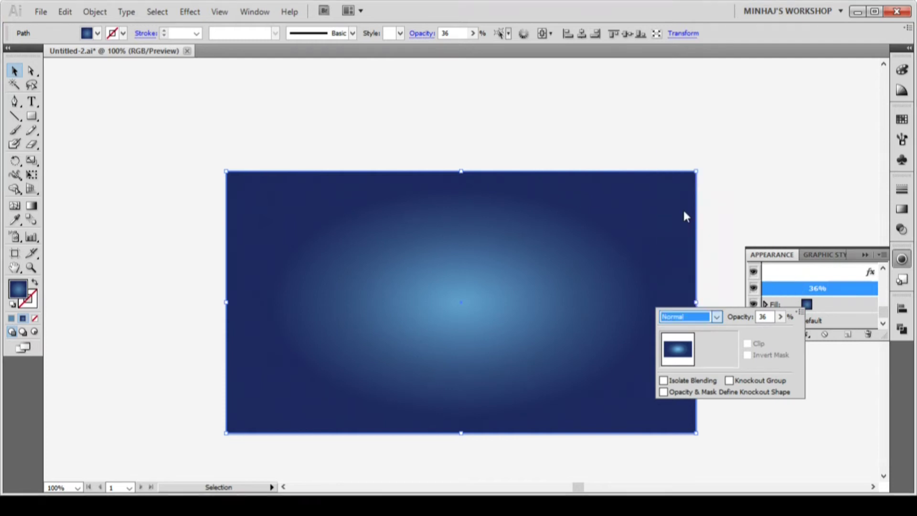
pyautogui.click(94, 13)
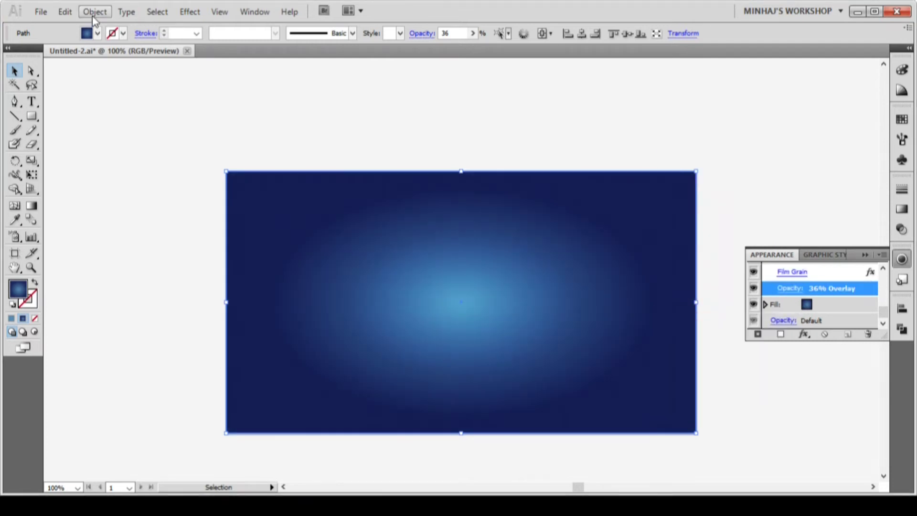
# Lock the background rectangle with Object > Lock > Selection
pyautogui.click(101, 13)
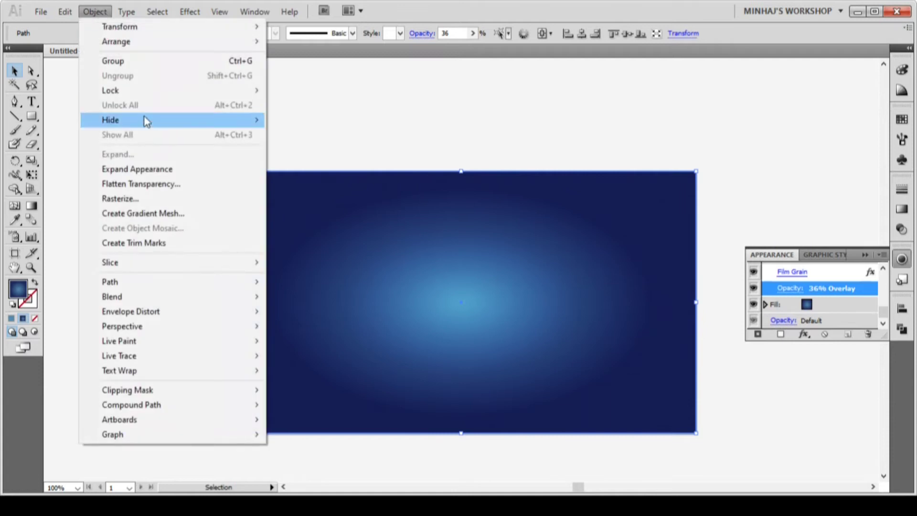
pyautogui.moveTo(143, 90)
pyautogui.click(279, 91)
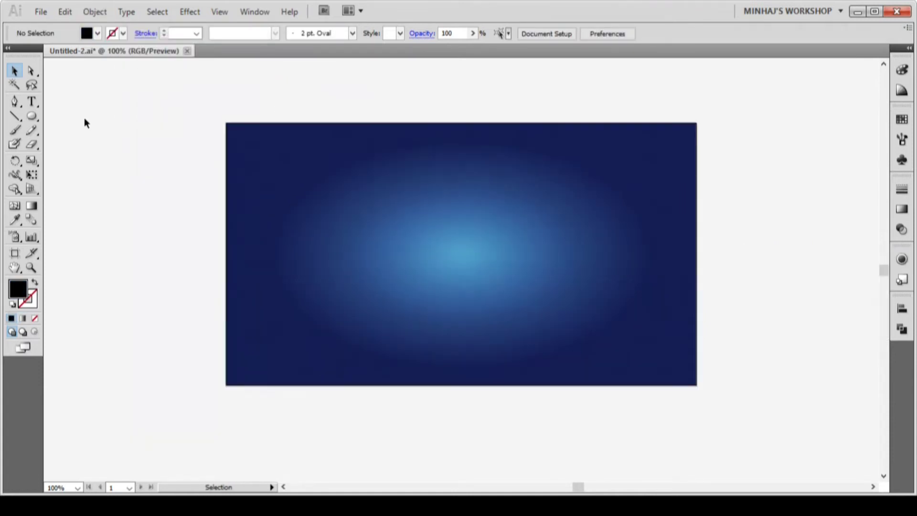
# Type DRAGON on the artboard and move it toward the middle
pyautogui.click(32, 101)
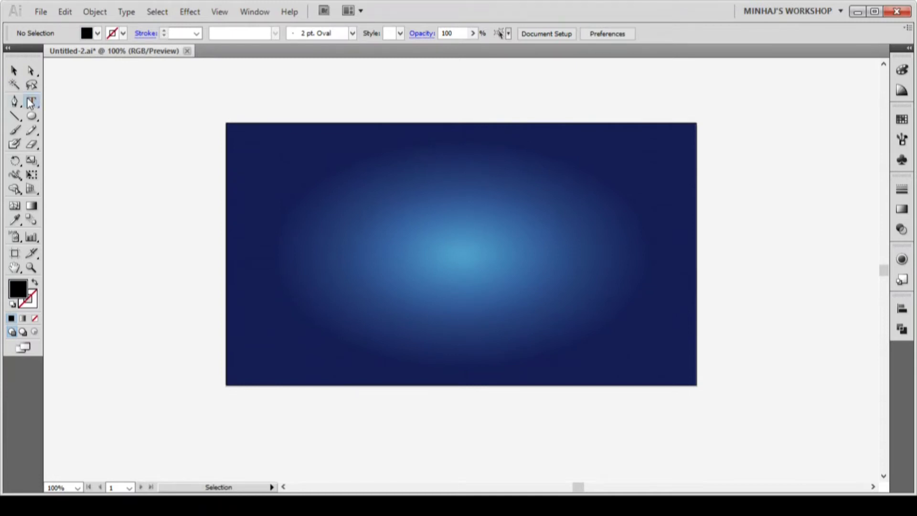
pyautogui.click(342, 222)
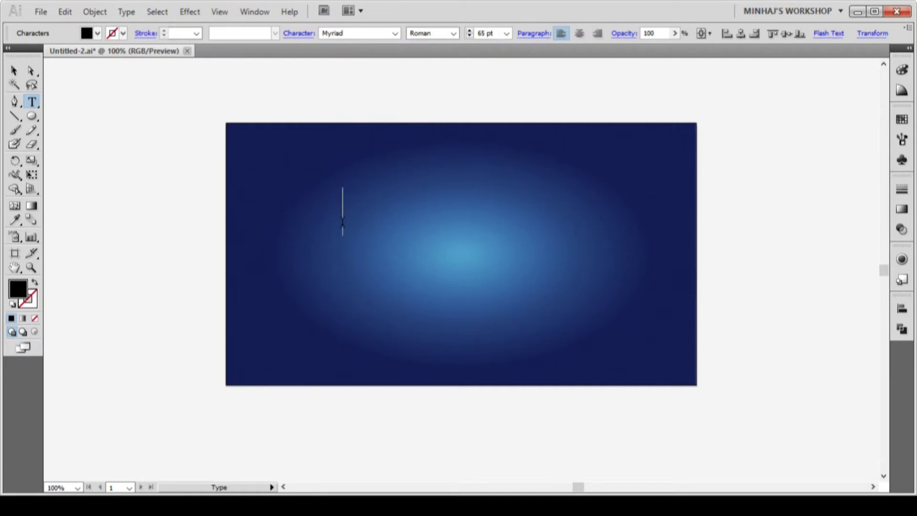
pyautogui.write('DRAGON')
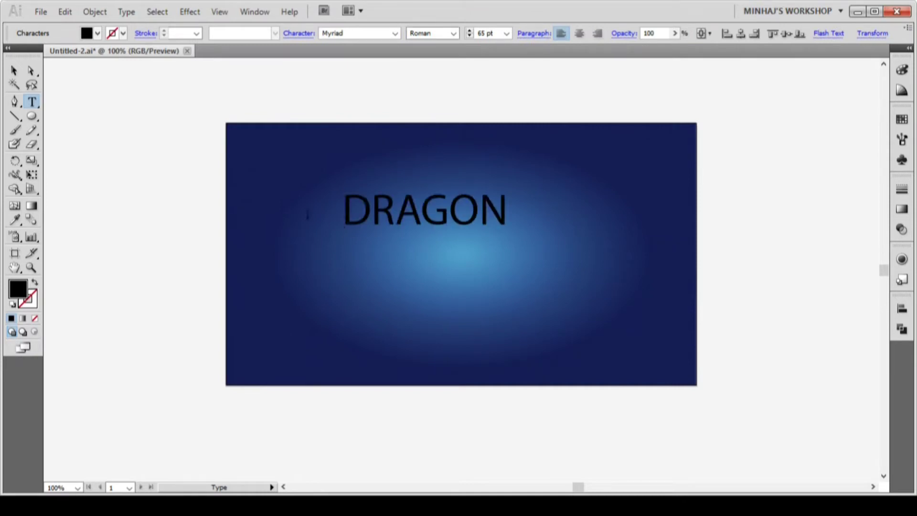
pyautogui.click(14, 70)
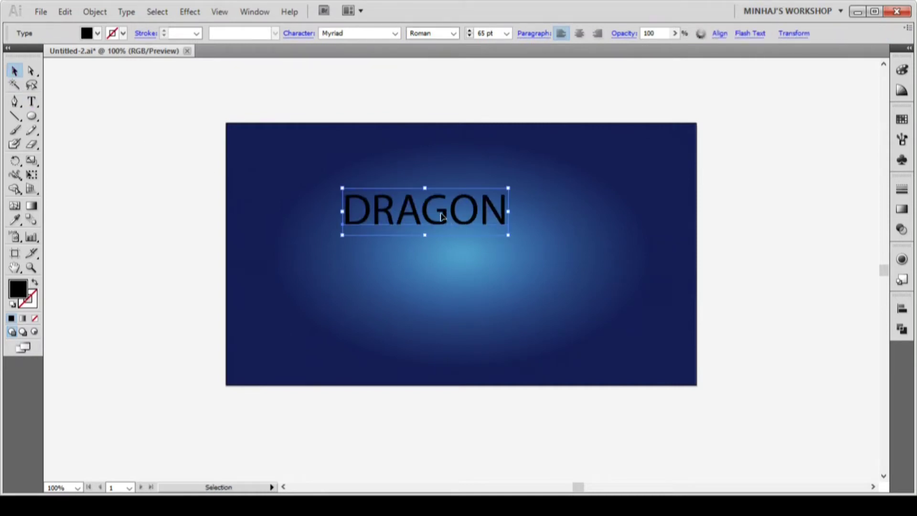
pyautogui.moveTo(442, 217); pyautogui.dragTo(473, 268)
# Set DRAGON's font to Comix Loud and centre it horizontally
pyautogui.click(395, 33)
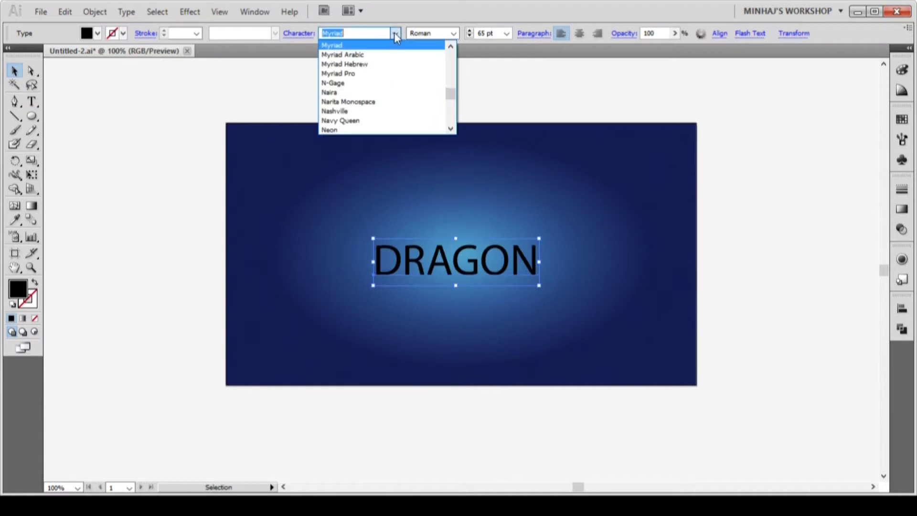
pyautogui.write('Comic Sans MS')
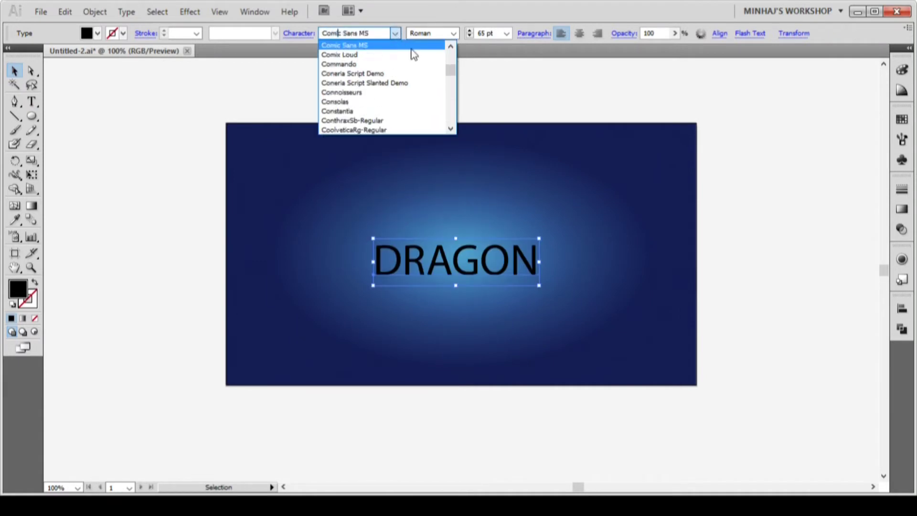
pyautogui.click(440, 55)
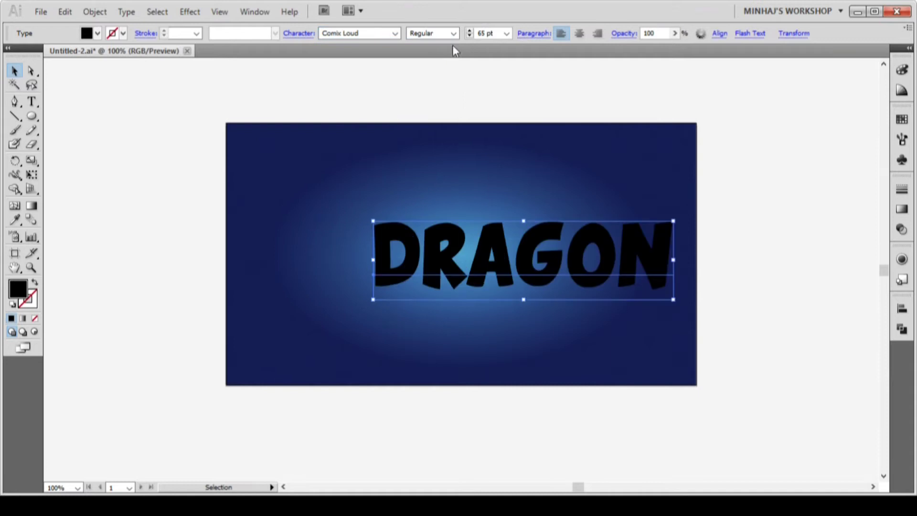
pyautogui.moveTo(535, 256); pyautogui.dragTo(473, 253)
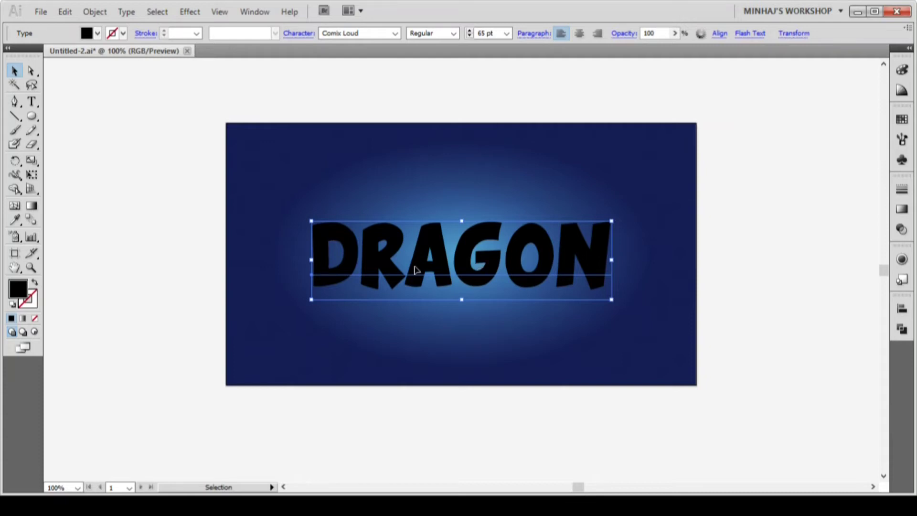
# Remove DRAGON's character fill and add a new fill in the Appearance panel
pyautogui.click(34, 319)
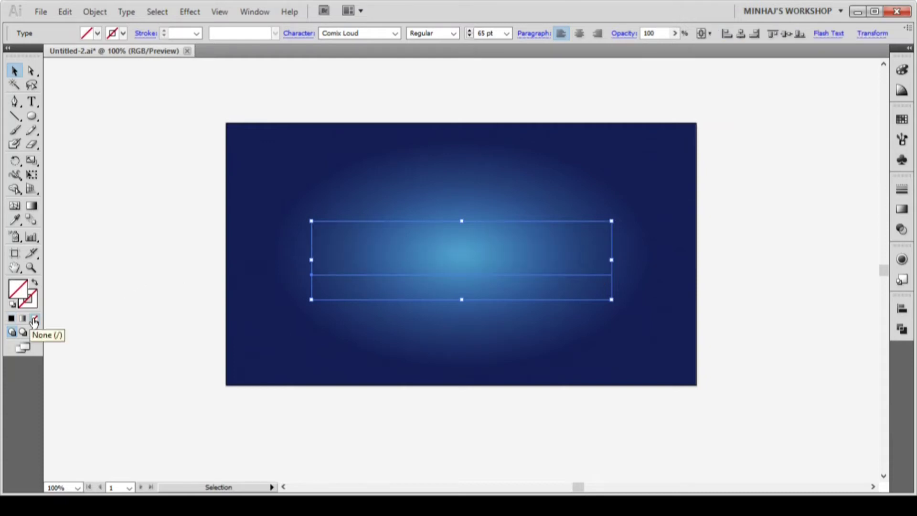
pyautogui.click(902, 259)
pyautogui.click(879, 255)
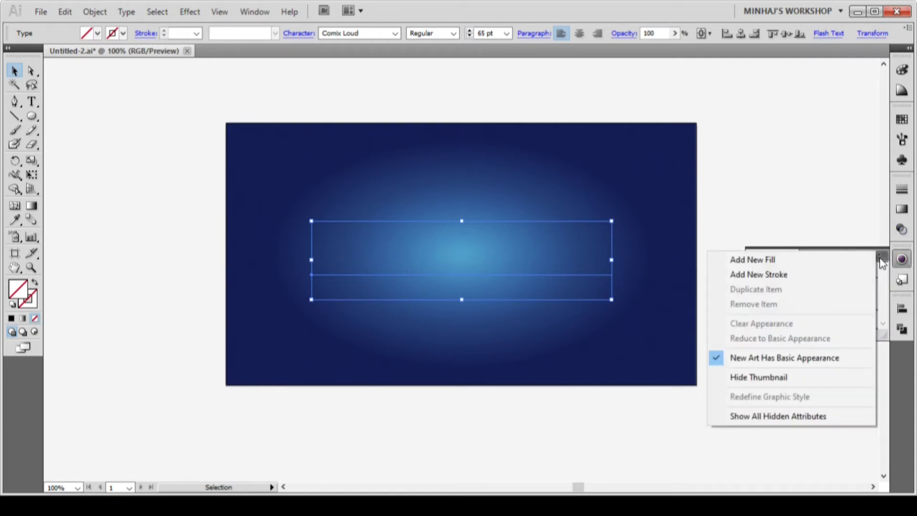
pyautogui.click(863, 260)
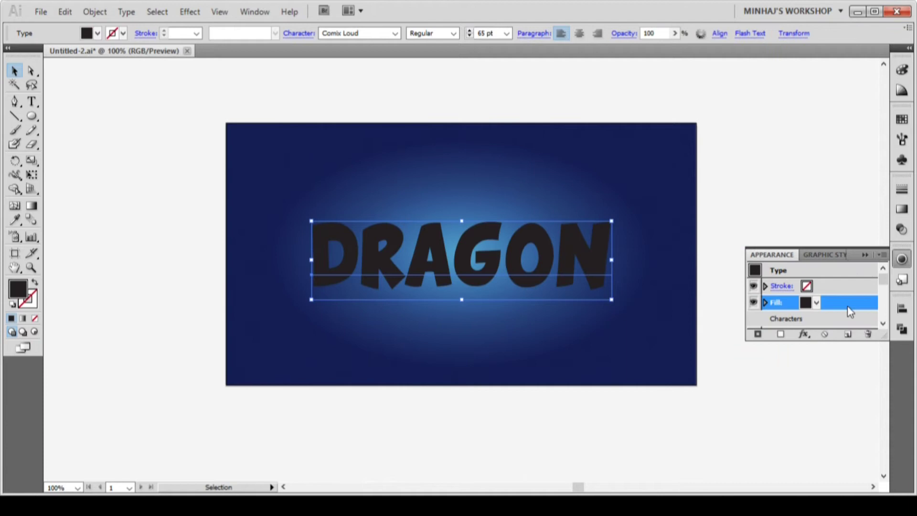
pyautogui.scroll(-1, 850, 310)
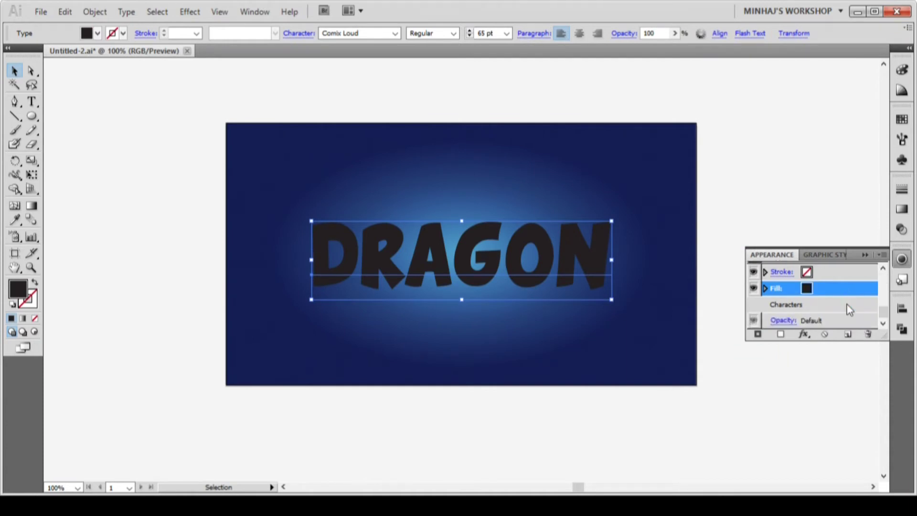
pyautogui.click(902, 210)
# Apply the yellow-to-orange gradient to DRAGON's new fill and duplicate that fill
pyautogui.click(864, 248)
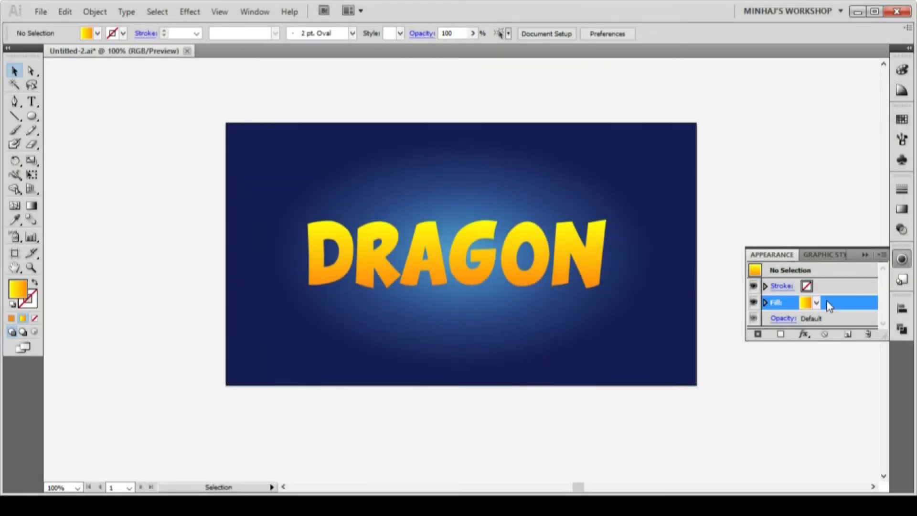
pyautogui.click(848, 334)
# Select DRAGON's lower fill and give it the matching yellow-orange gradient
pyautogui.click(826, 306)
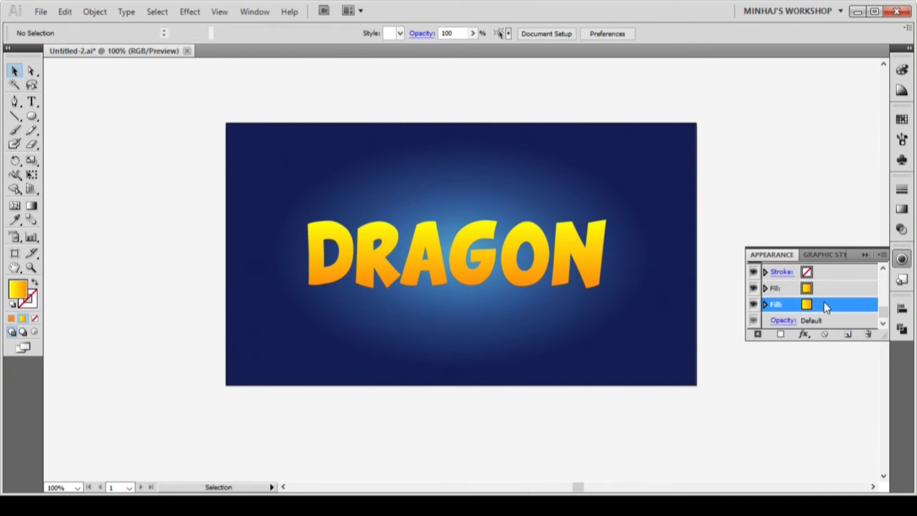
pyautogui.click(908, 210)
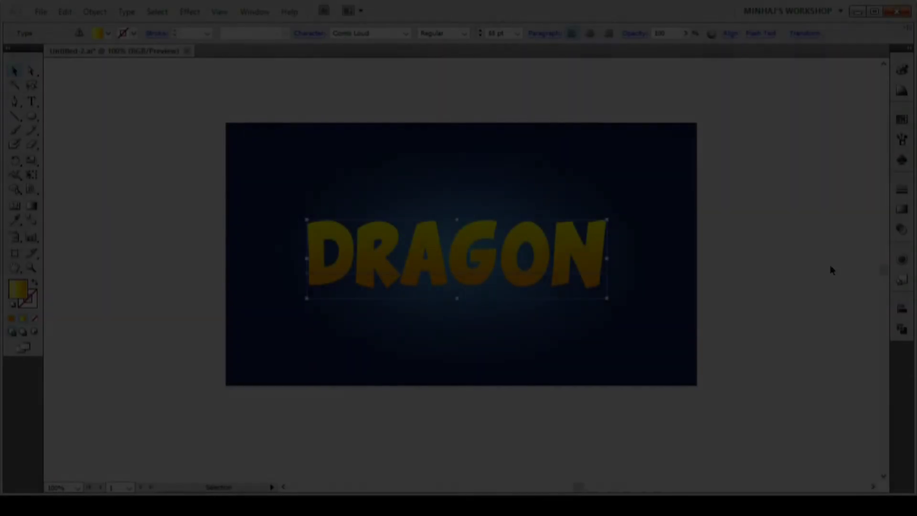
pyautogui.scroll(-1, 848, 290)
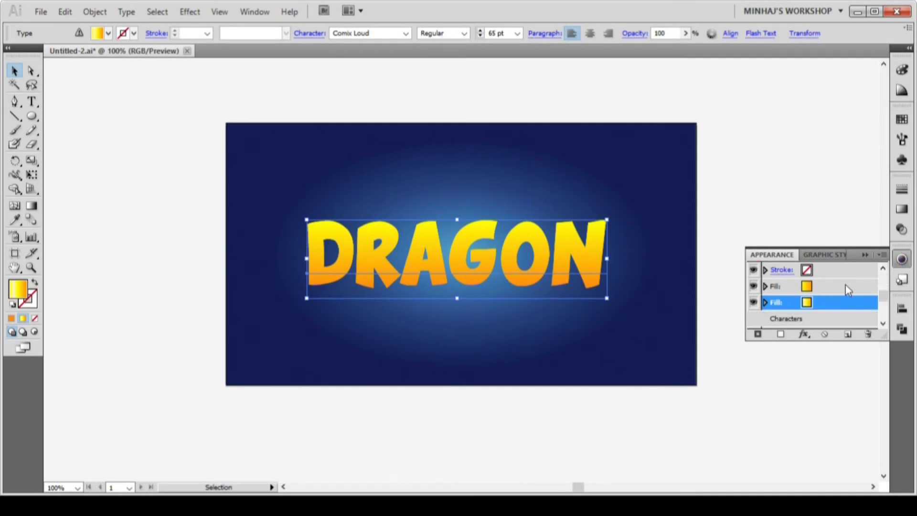
# Add a Transform effect moving DRAGON's lower fill -2 pt horizontally
pyautogui.click(830, 306)
pyautogui.click(807, 338)
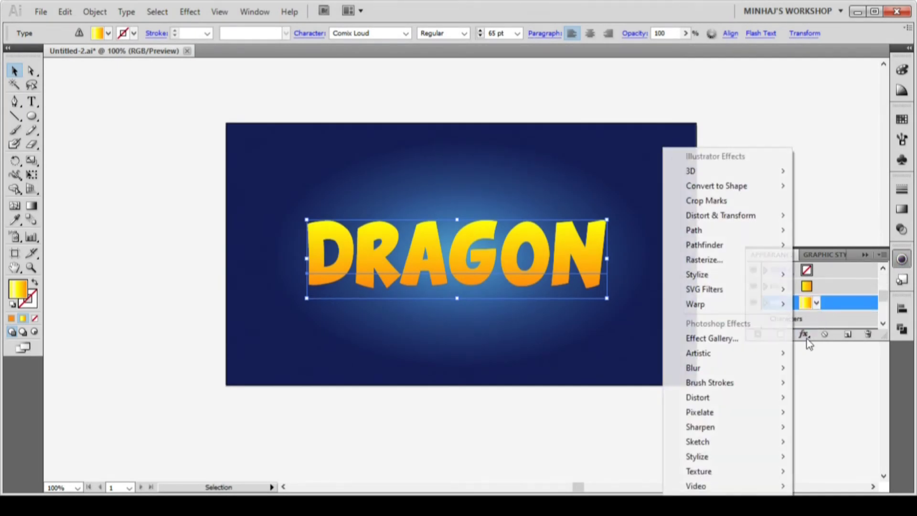
pyautogui.moveTo(770, 214)
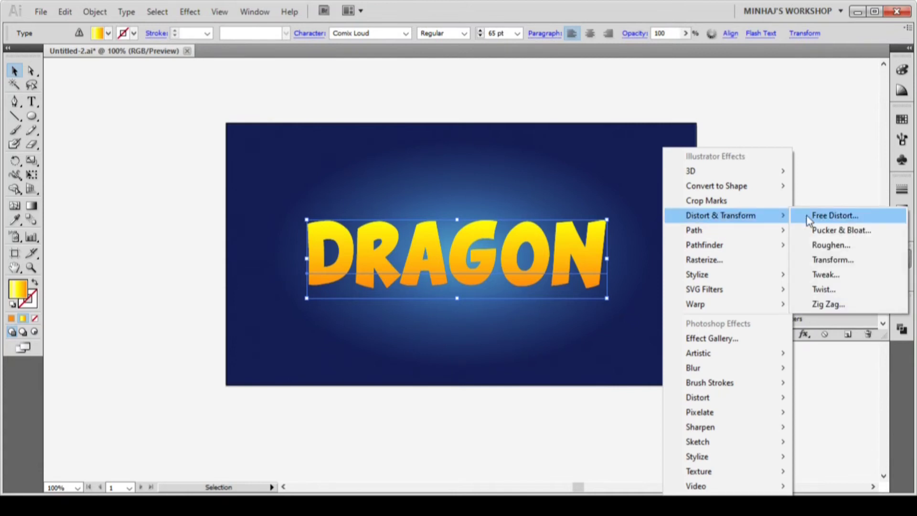
pyautogui.click(830, 260)
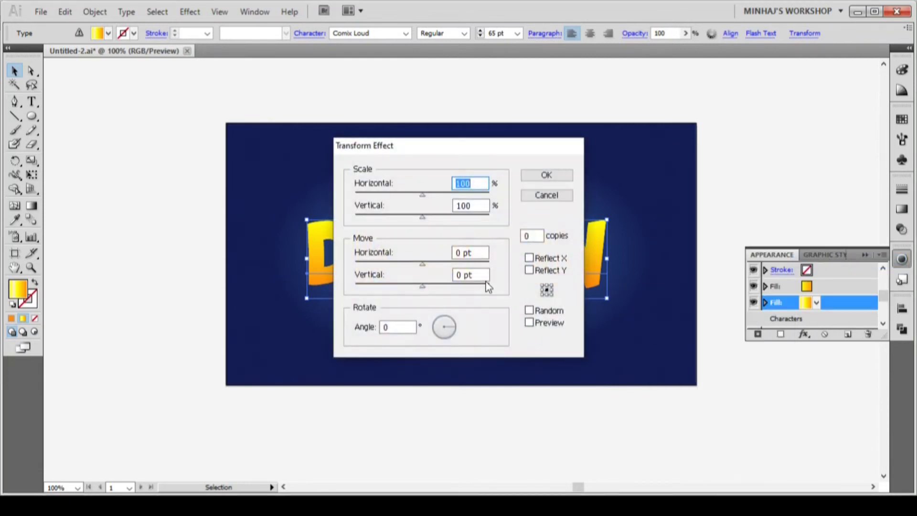
pyautogui.click(473, 253)
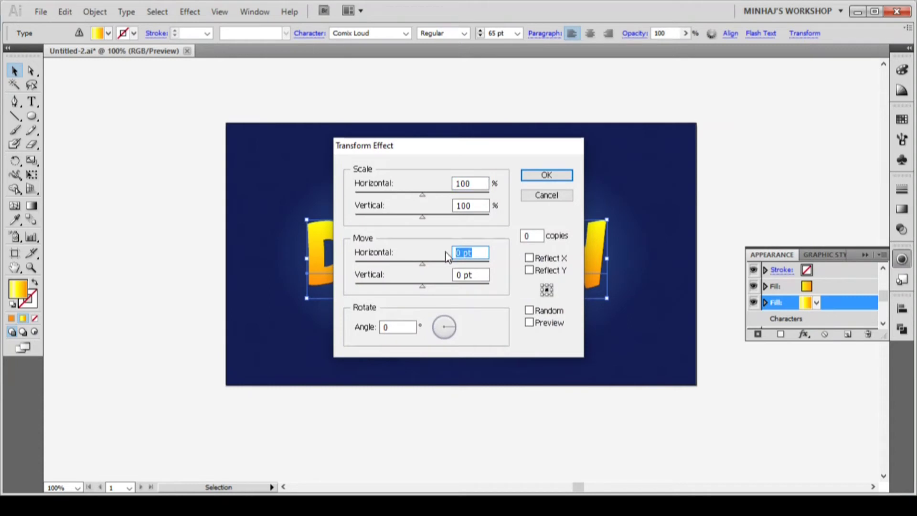
pyautogui.write('-2')
pyautogui.click(530, 176)
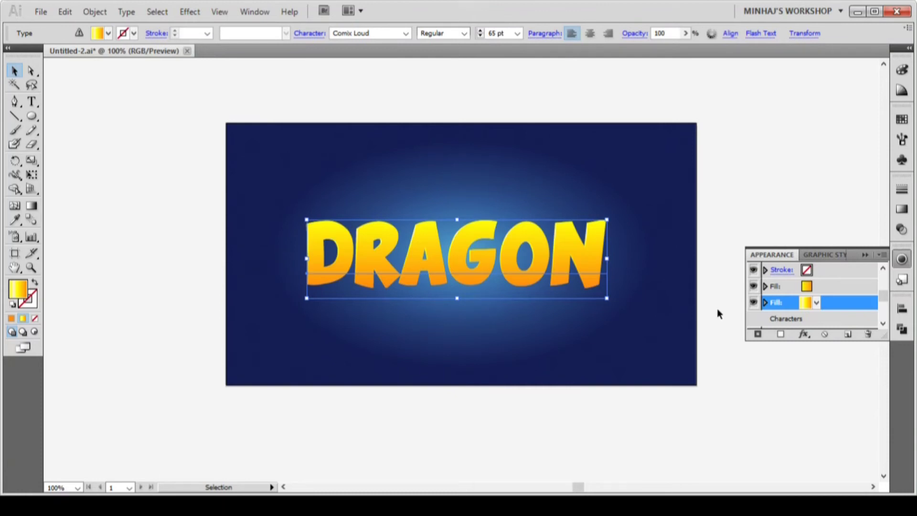
# Add a 2 pt Offset Path effect to DRAGON's lower fill
pyautogui.click(805, 334)
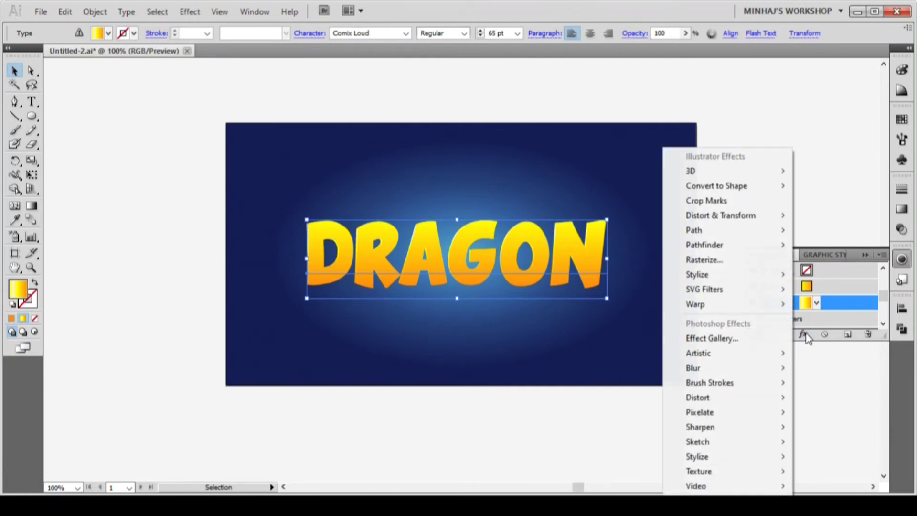
pyautogui.moveTo(724, 241)
pyautogui.click(829, 228)
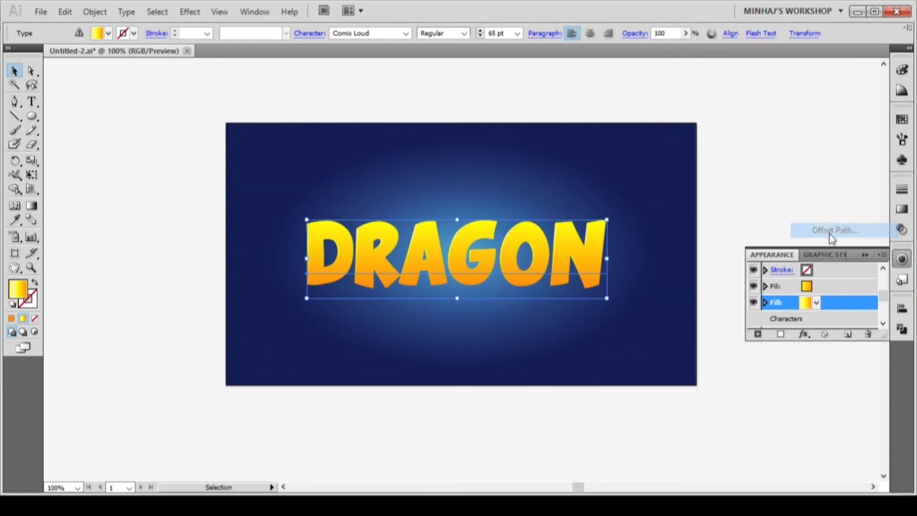
pyautogui.write('2')
pyautogui.click(523, 239)
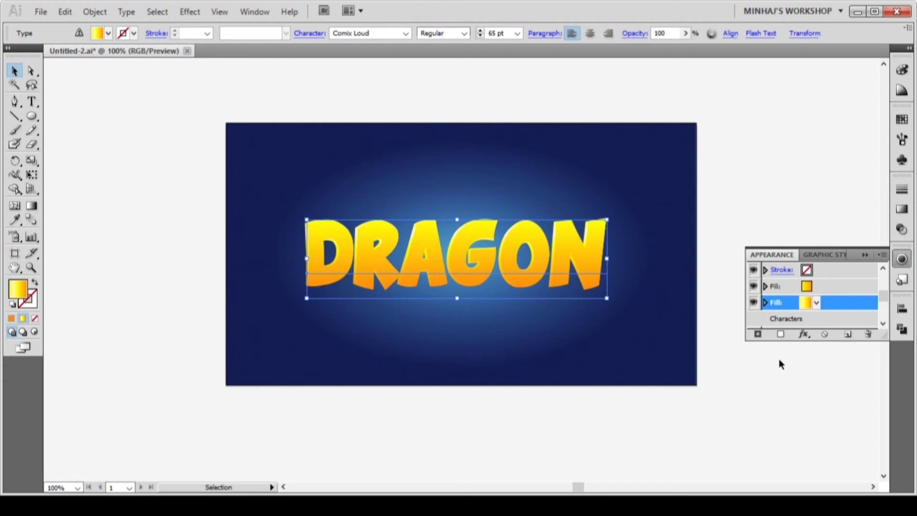
# Duplicate the fill and colour the new bottom fill dark orange
pyautogui.click(847, 338)
pyautogui.scroll(4, 823, 303)
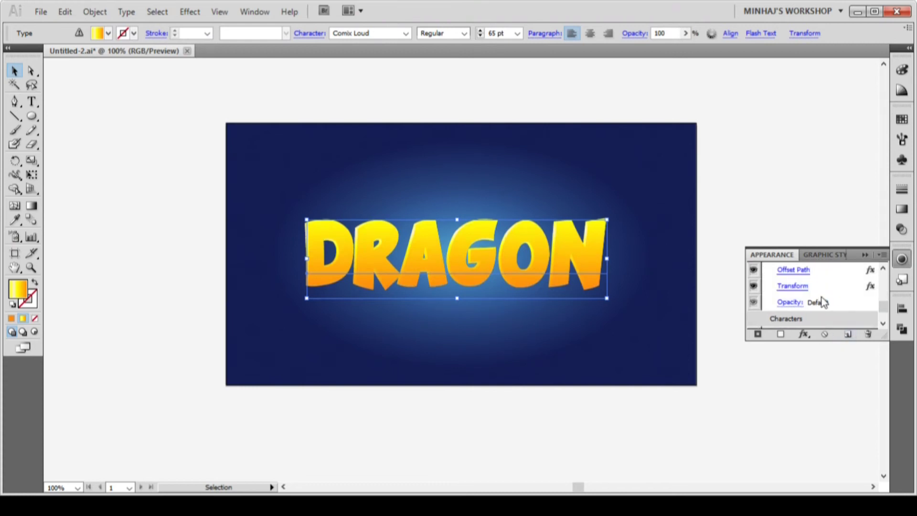
pyautogui.click(822, 304)
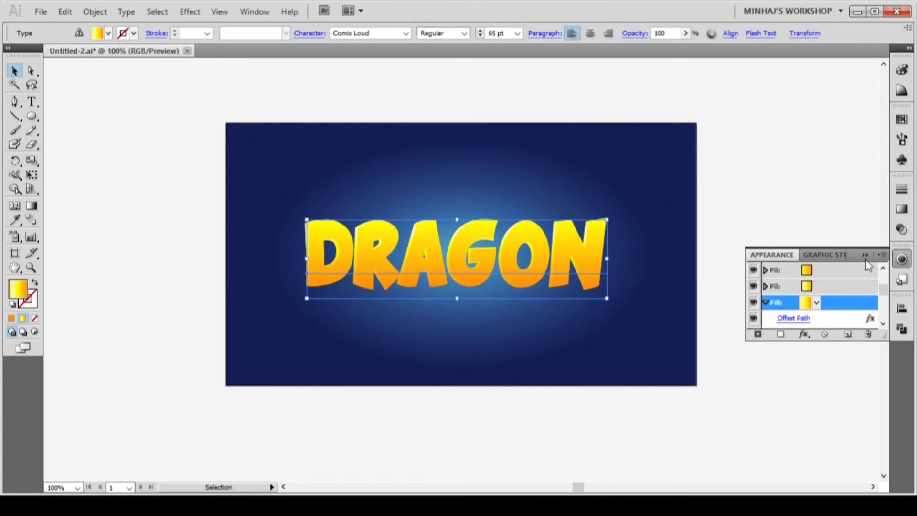
pyautogui.click(902, 209)
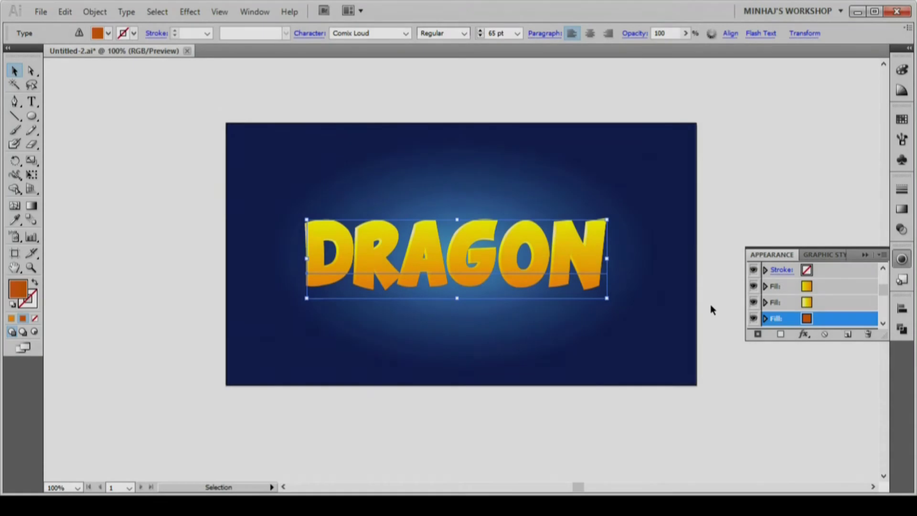
# Add a Transform effect to the orange fill: move -0.5 pt horizontal, 0.5 pt vertical, 14 copies
pyautogui.click(804, 335)
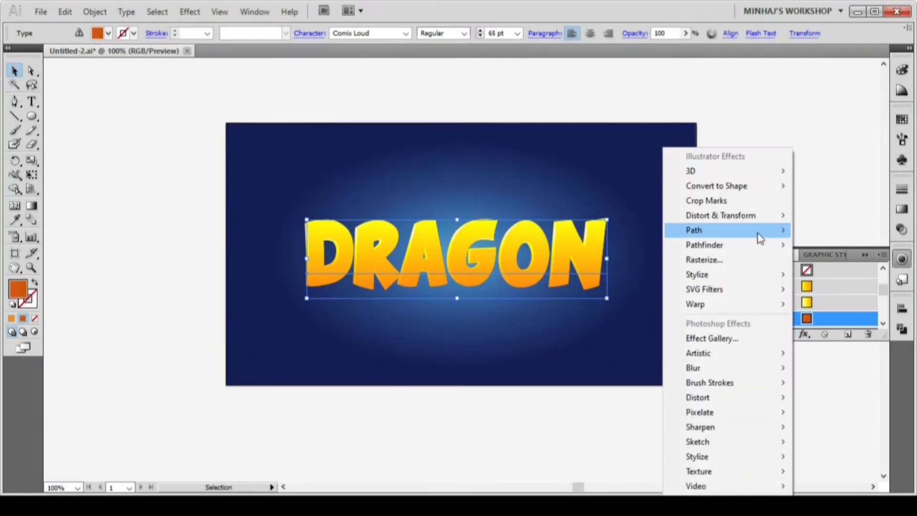
pyautogui.moveTo(763, 216)
pyautogui.click(817, 260)
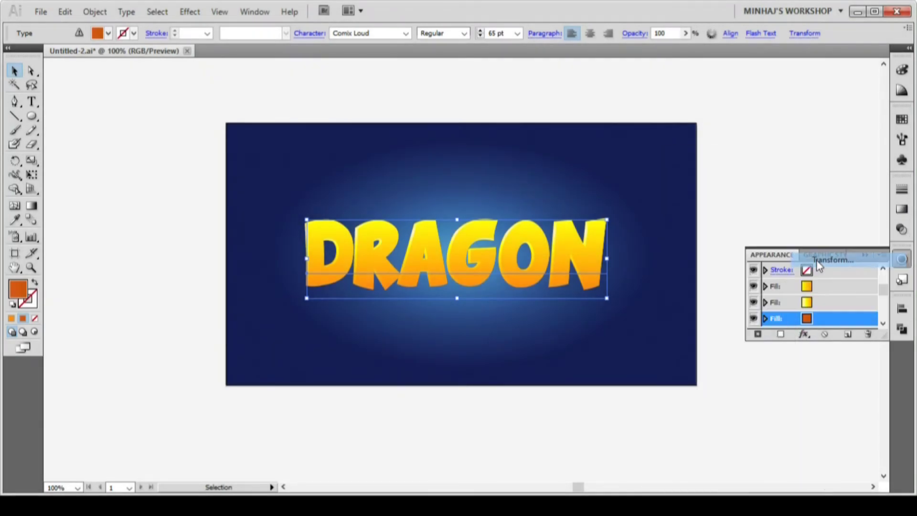
pyautogui.moveTo(485, 253); pyautogui.dragTo(443, 254)
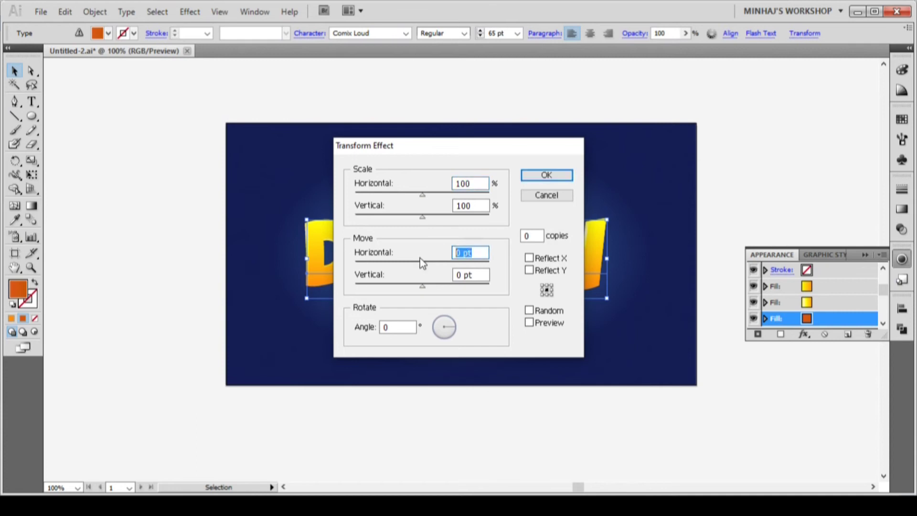
pyautogui.write('-0.')
pyautogui.write('5')
pyautogui.press('Tab')
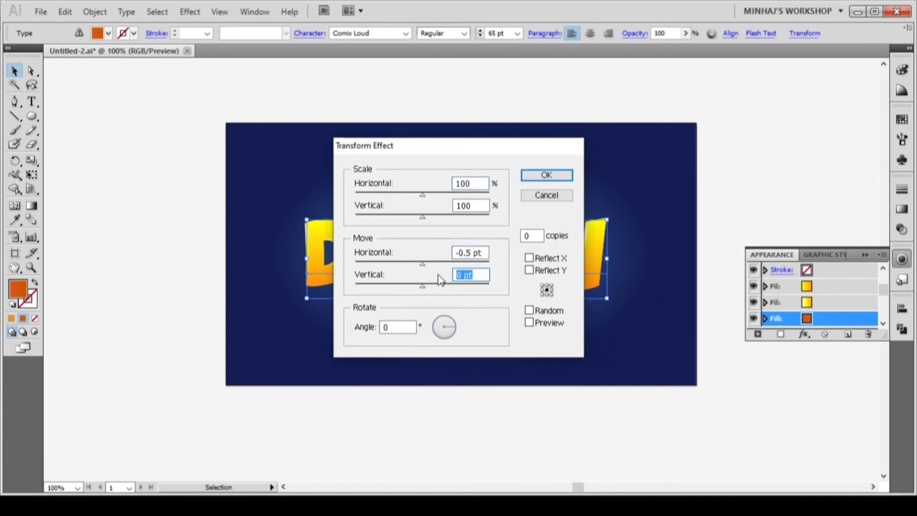
pyautogui.write('.5')
pyautogui.click(522, 237)
pyautogui.write('14')
pyautogui.click(545, 176)
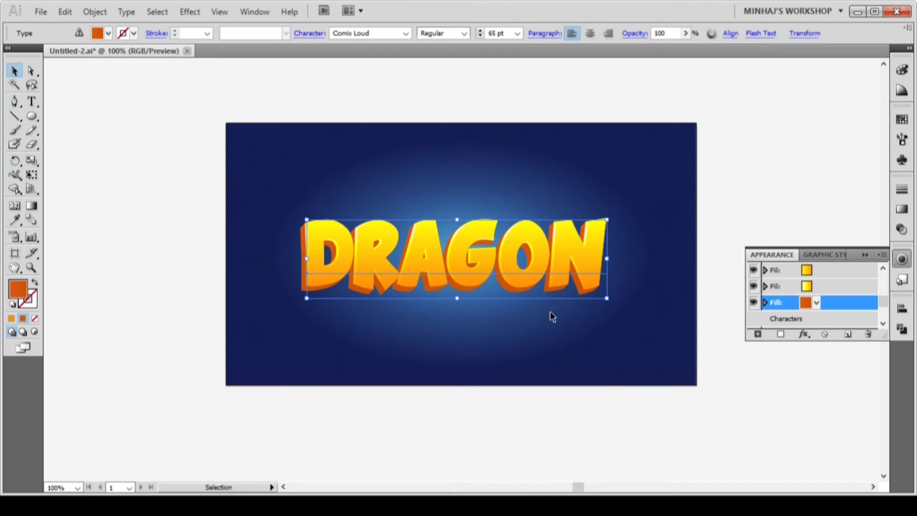
# Duplicate the orange fill and set the new bottom fill's gradient to dark brown
pyautogui.scroll(-1, 812, 315)
pyautogui.click(849, 334)
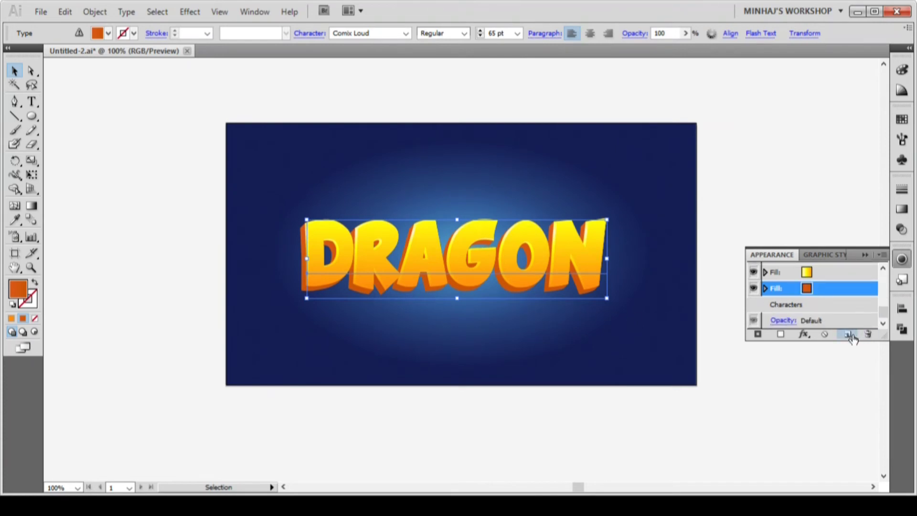
pyautogui.scroll(4, 831, 304)
pyautogui.click(827, 303)
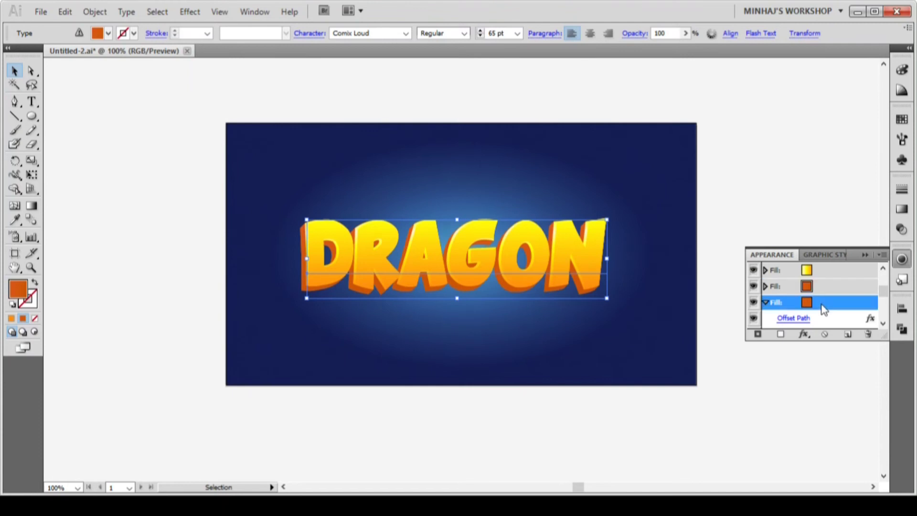
pyautogui.click(901, 212)
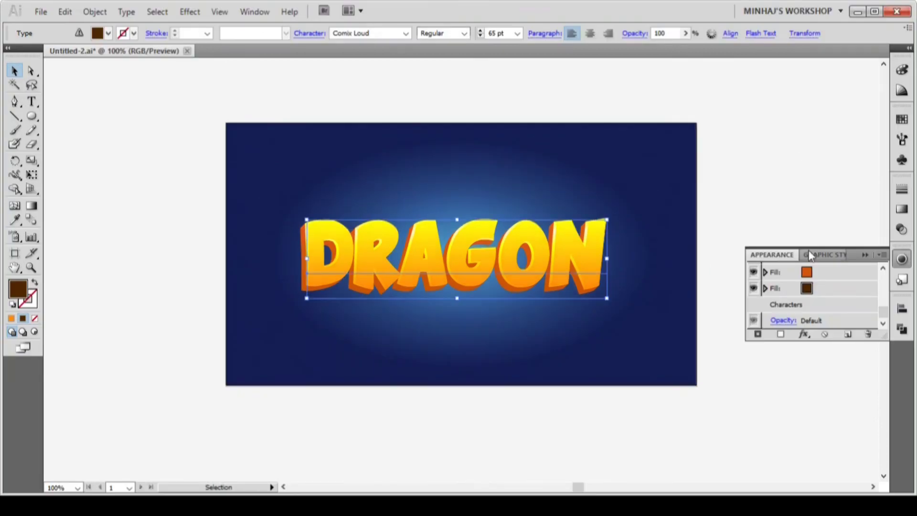
# Give the dark brown fill a 6 pt Offset Path outline
pyautogui.click(765, 288)
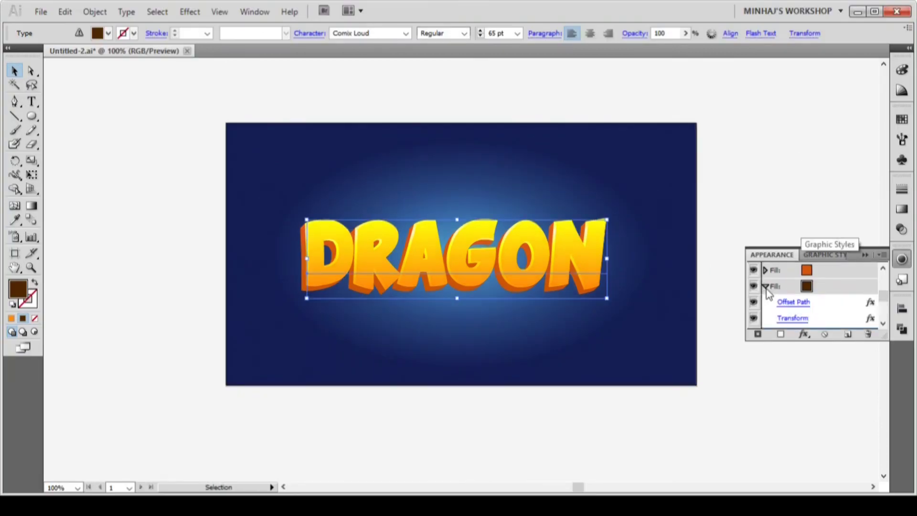
pyautogui.scroll(-1, 767, 292)
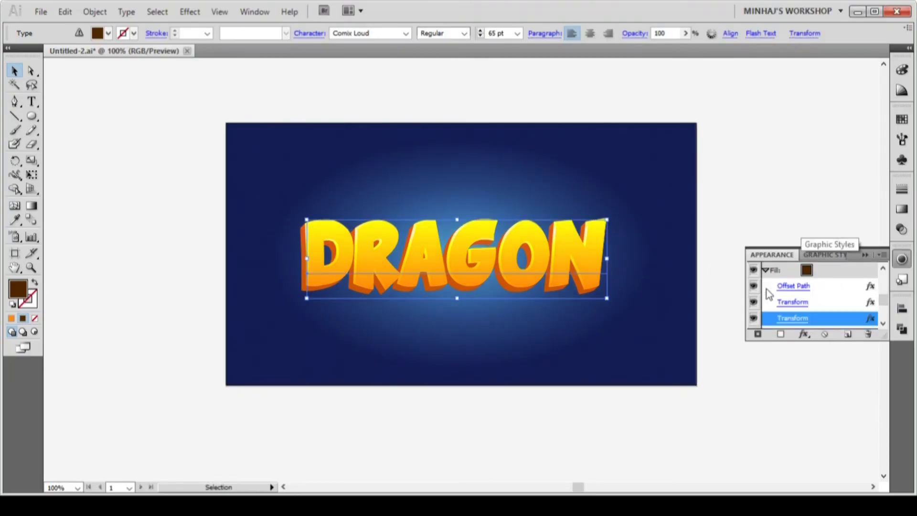
pyautogui.click(793, 285)
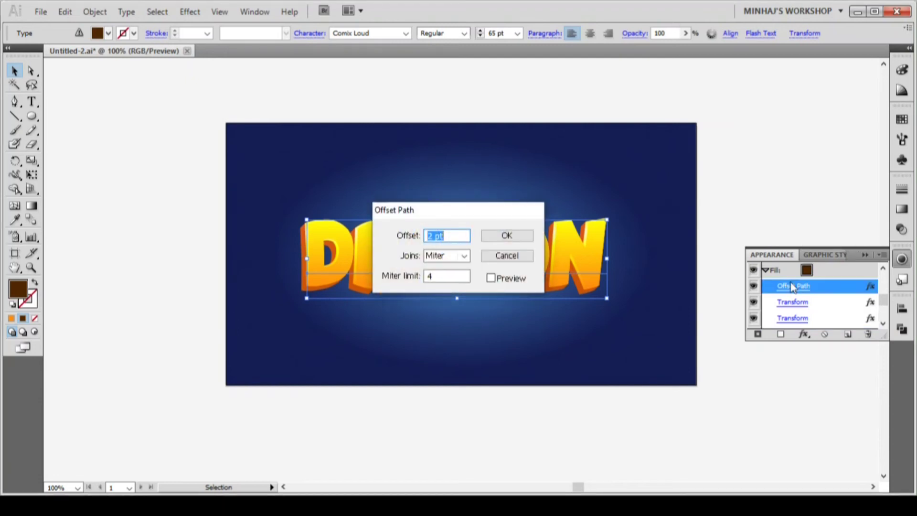
pyautogui.write('6')
pyautogui.click(518, 240)
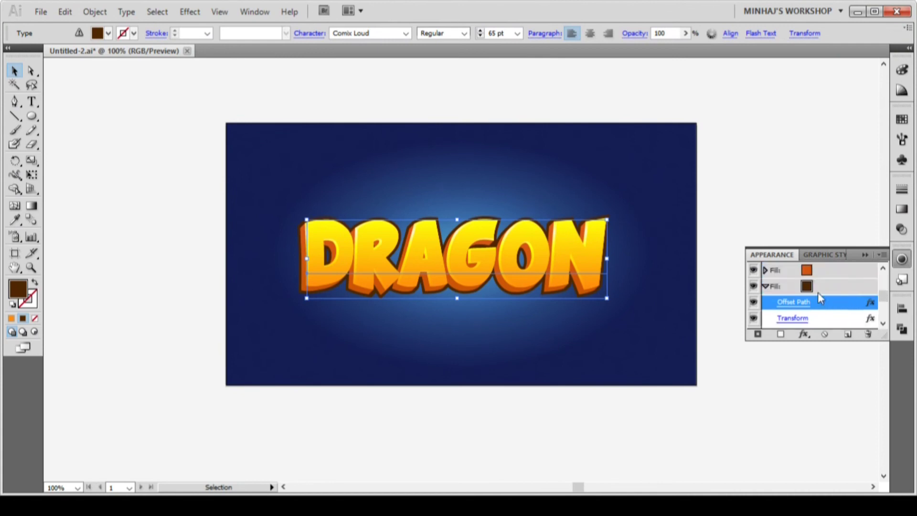
# Duplicate the dark brown fill in the Appearance panel
pyautogui.click(818, 290)
pyautogui.click(848, 335)
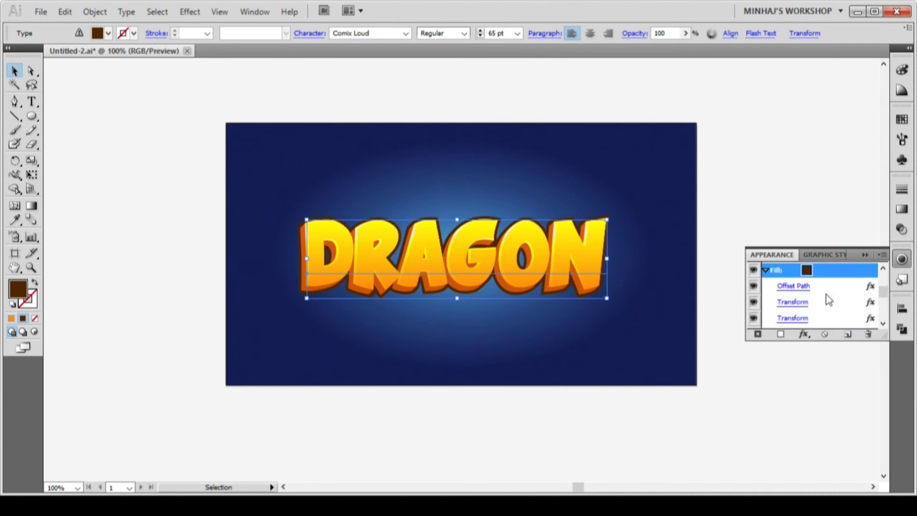
pyautogui.scroll(-4, 825, 299)
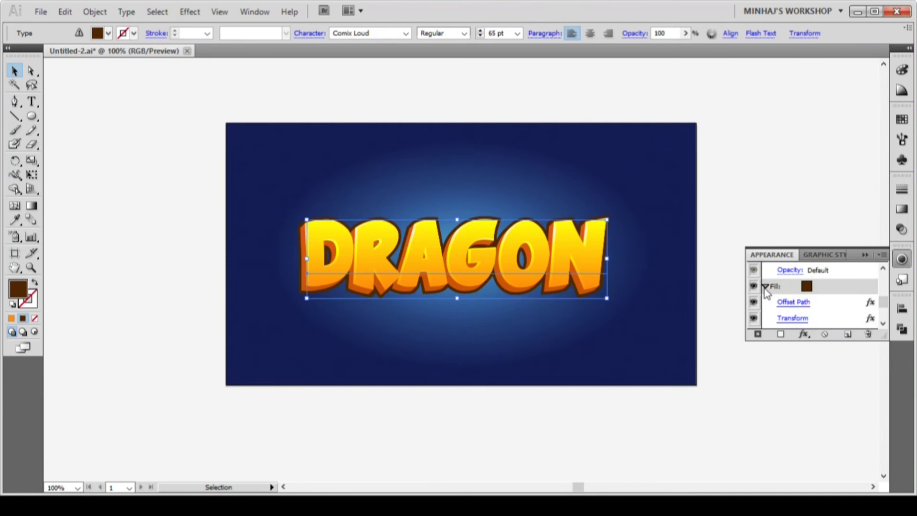
pyautogui.scroll(-2, 788, 299)
# Change the duplicate fill's second Transform effect to 21 copies
pyautogui.click(791, 302)
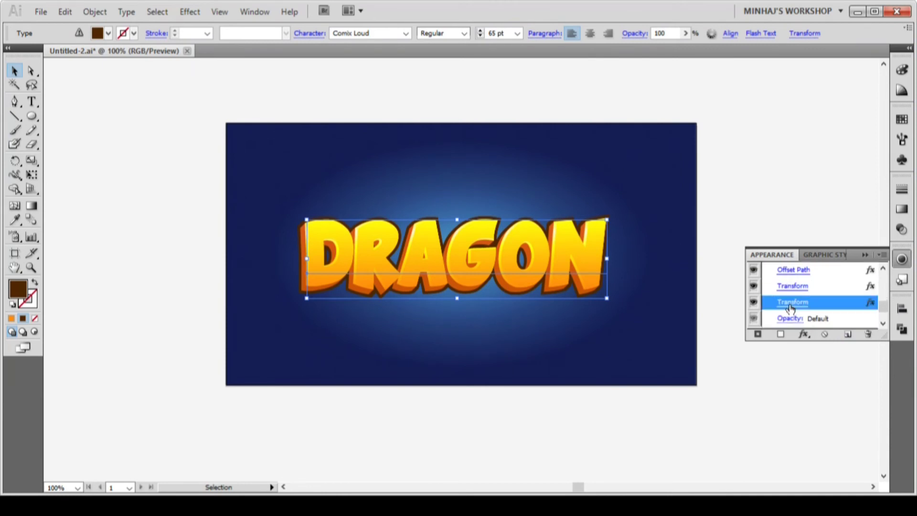
pyautogui.doubleClick(527, 236)
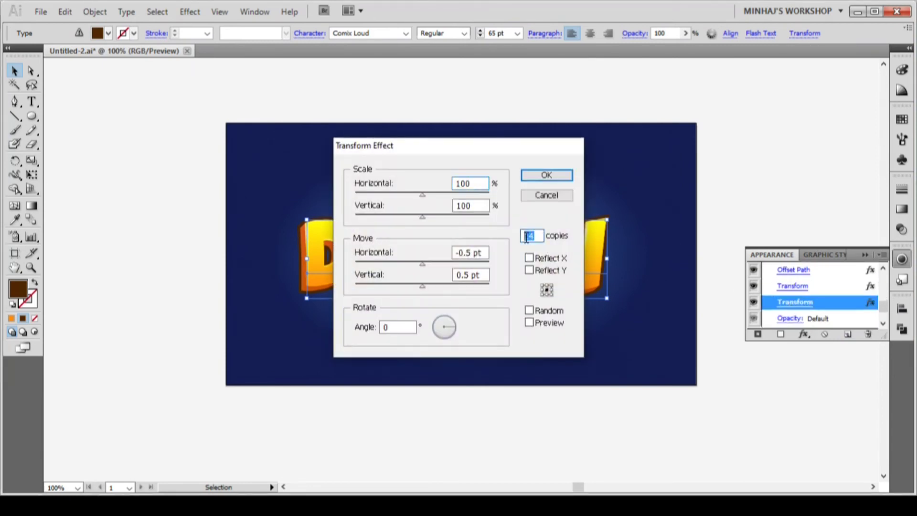
pyautogui.write('21')
pyautogui.click(533, 177)
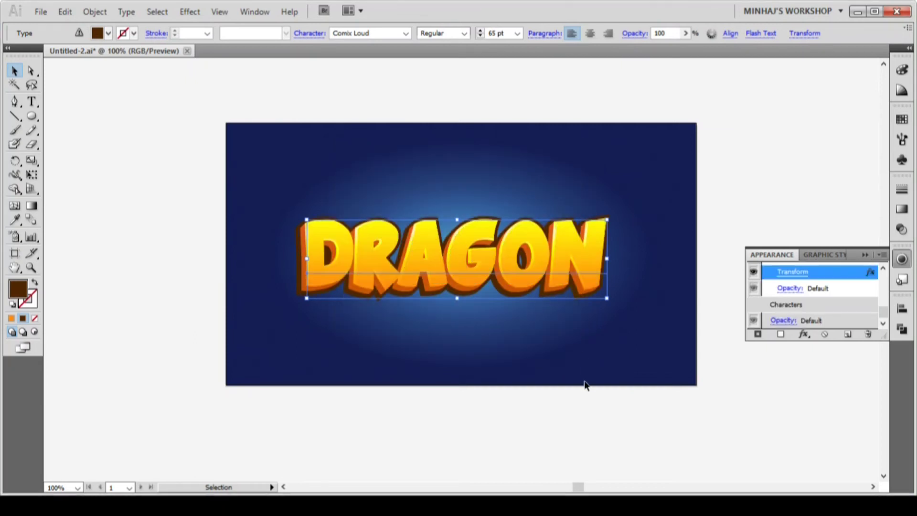
# Set the duplicate dark fill to 35% opacity with Multiply blending, then reselect DRAGON
pyautogui.click(783, 289)
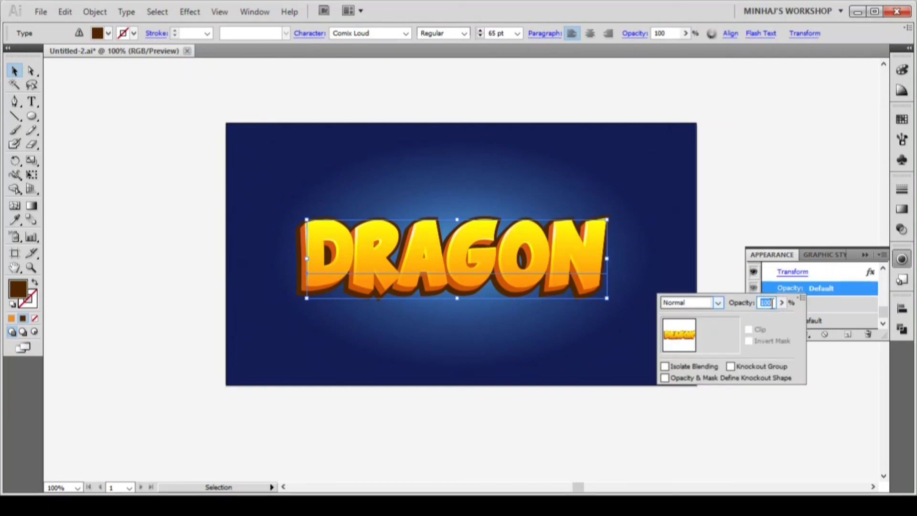
pyautogui.write('35')
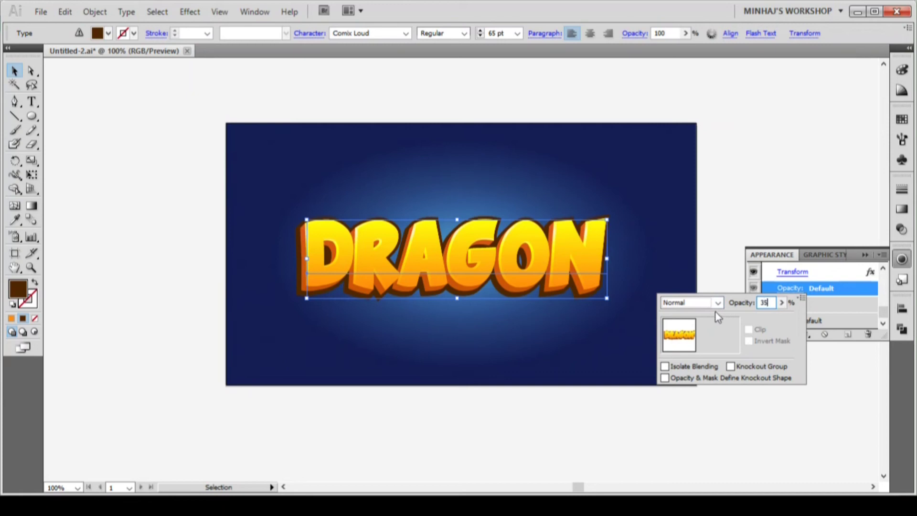
pyautogui.click(718, 302)
pyautogui.click(676, 342)
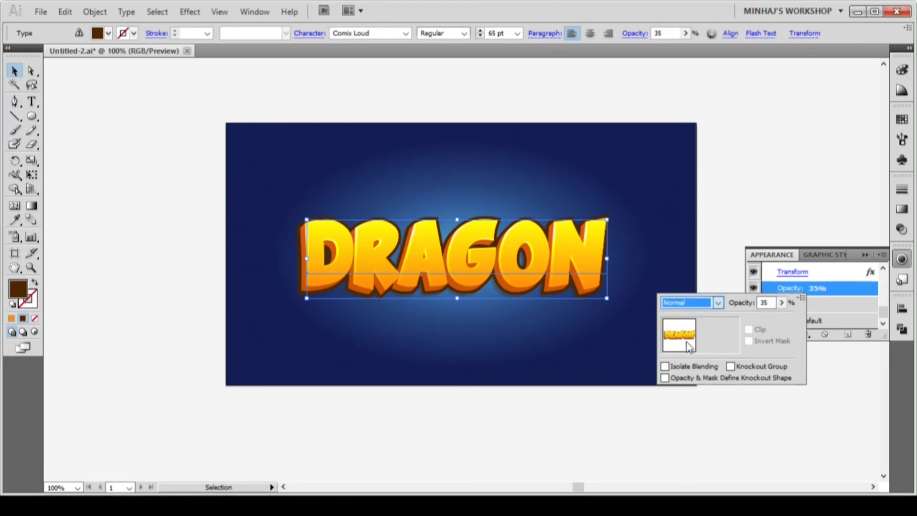
pyautogui.click(594, 444)
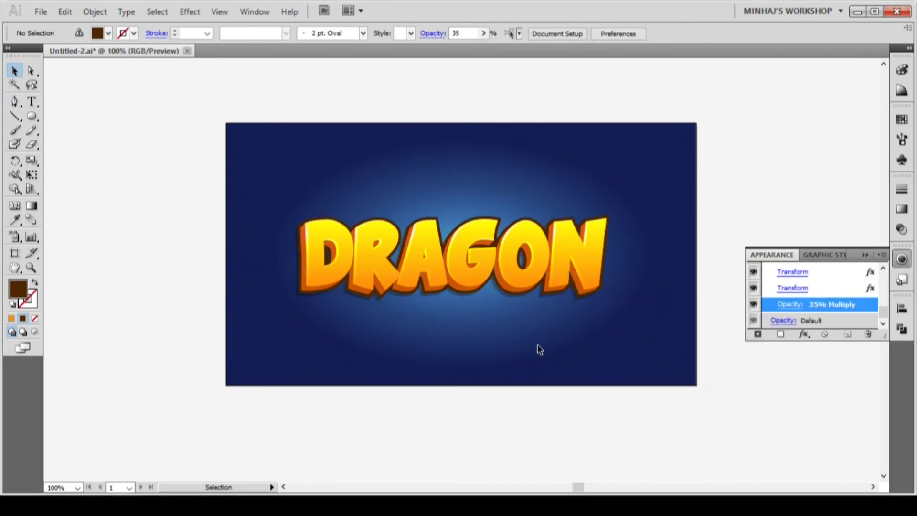
pyautogui.click(863, 254)
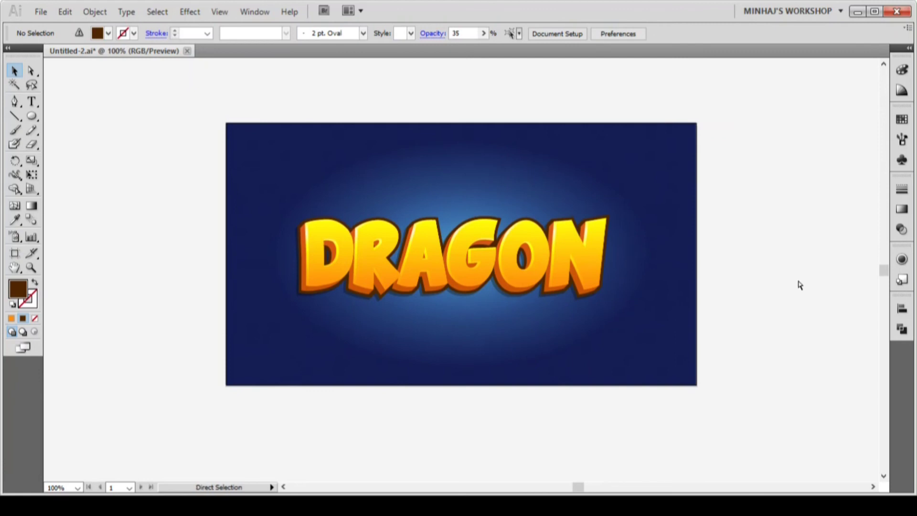
pyautogui.hotkey('ctrl', 'a')
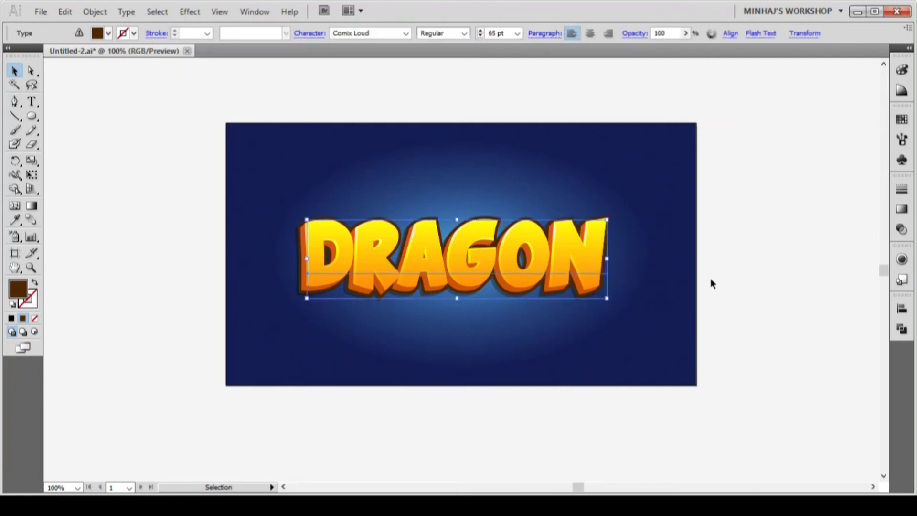
# Save the DRAGON look as a new style in the Graphic Styles panel
pyautogui.click(255, 11)
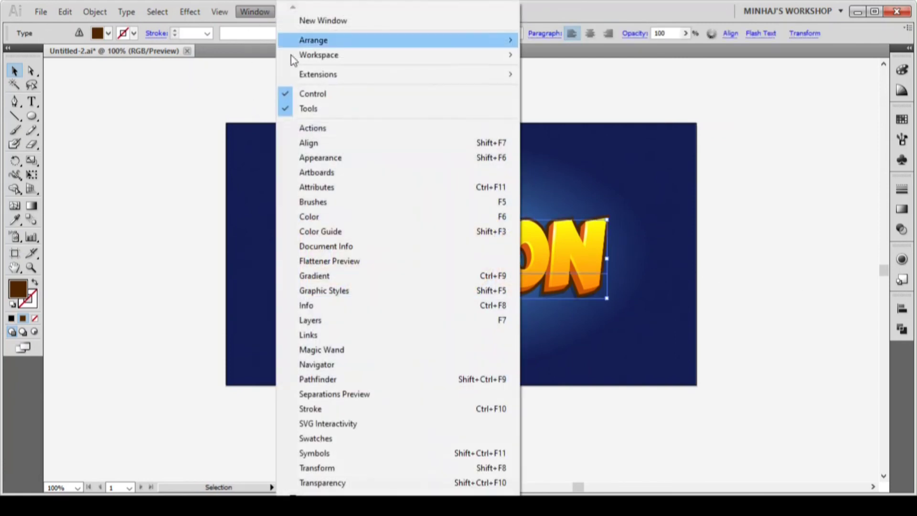
pyautogui.click(332, 290)
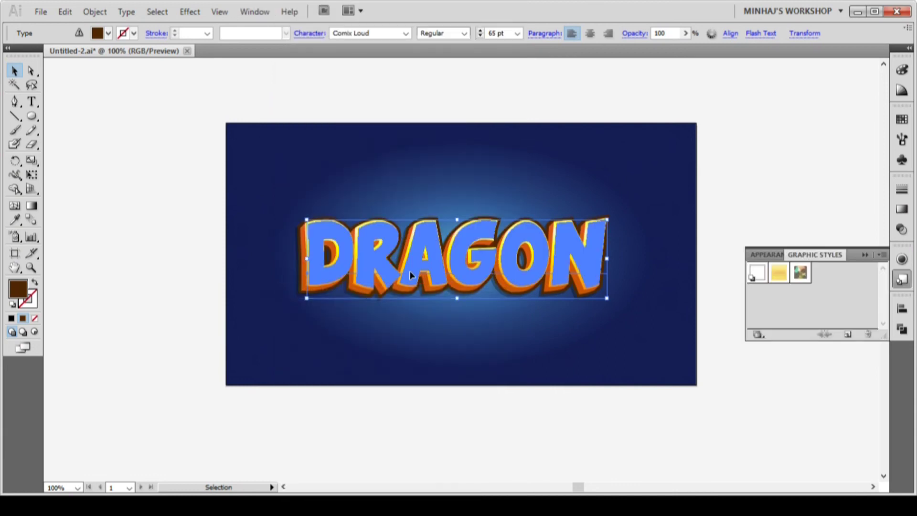
pyautogui.moveTo(409, 271); pyautogui.dragTo(818, 291)
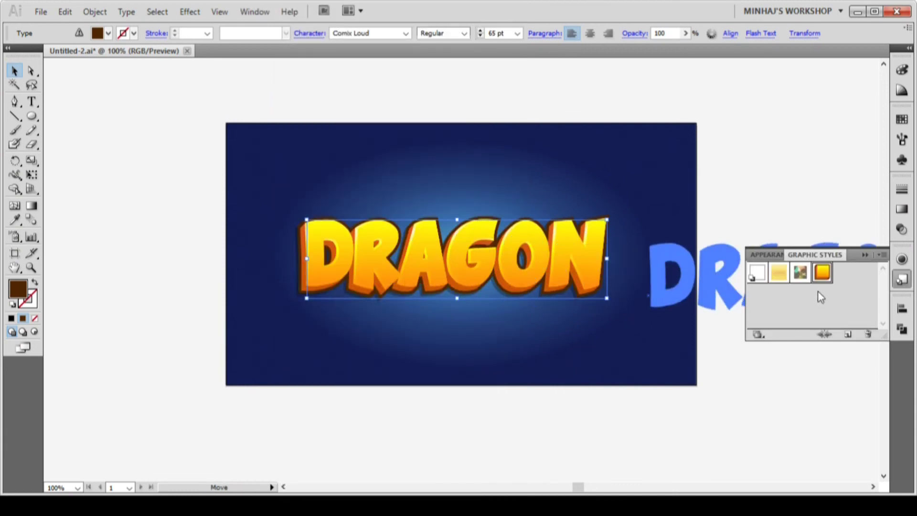
pyautogui.click(866, 256)
pyautogui.click(902, 281)
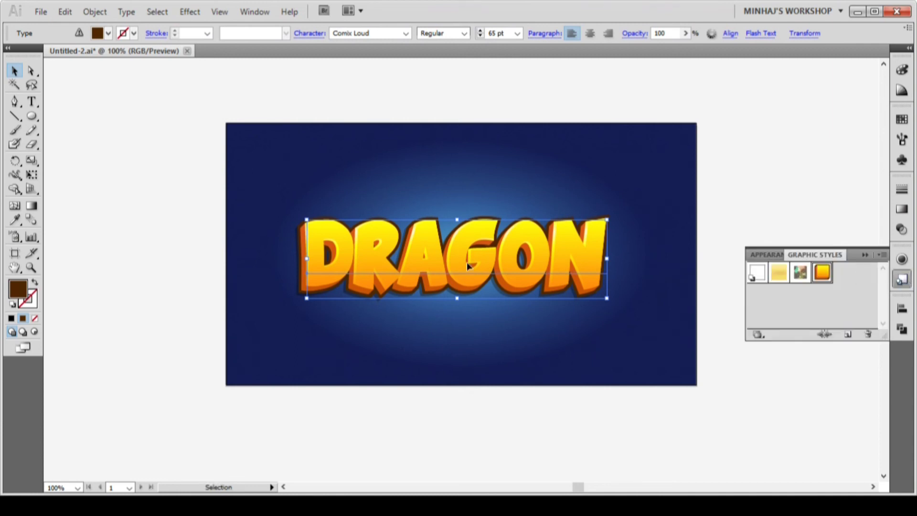
# Type QUEST below DRAGON and set its font to Komika Axis
pyautogui.click(32, 101)
pyautogui.click(410, 358)
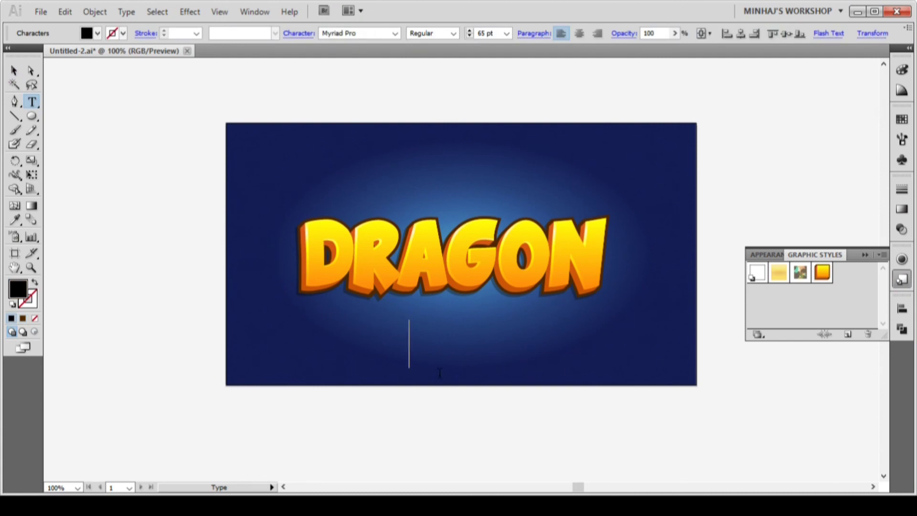
pyautogui.write('QUEST')
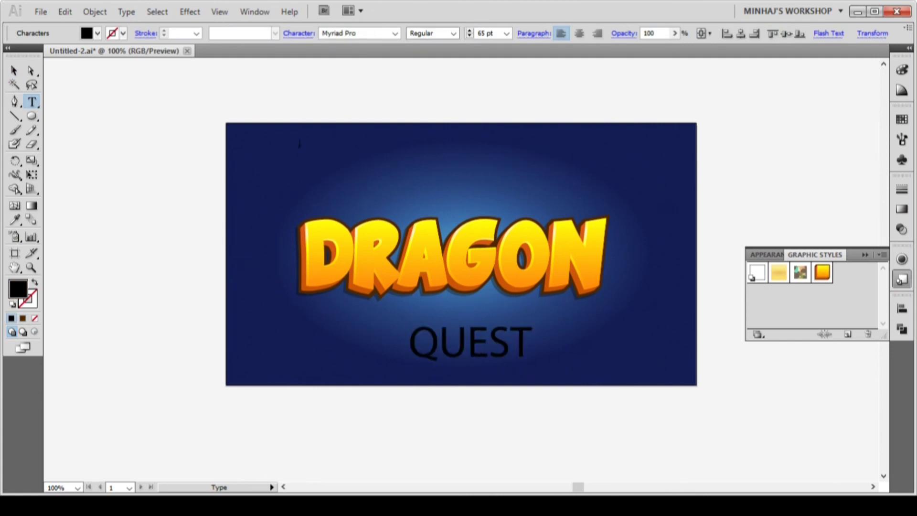
pyautogui.click(13, 70)
pyautogui.click(352, 32)
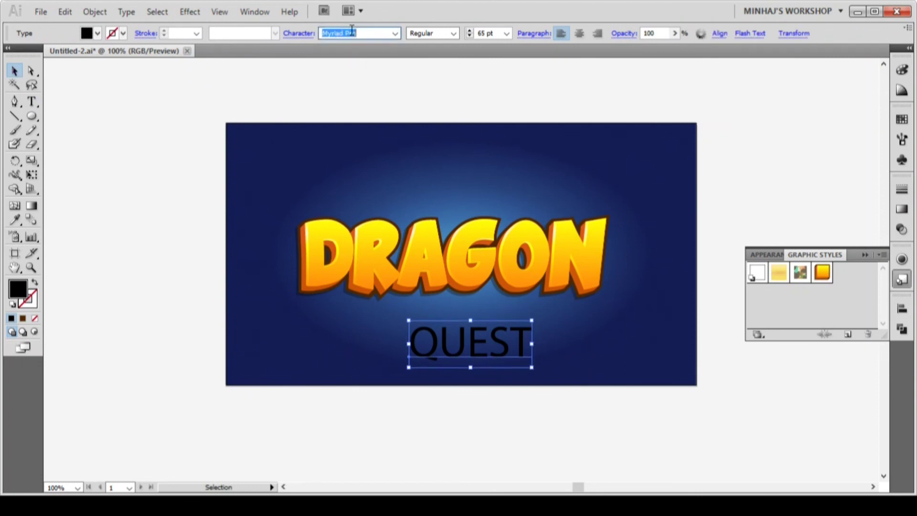
pyautogui.write('Komika Axis')
pyautogui.press('Return')
# Apply the saved DRAGON graphic style to QUEST and position it under DRAGON
pyautogui.click(822, 272)
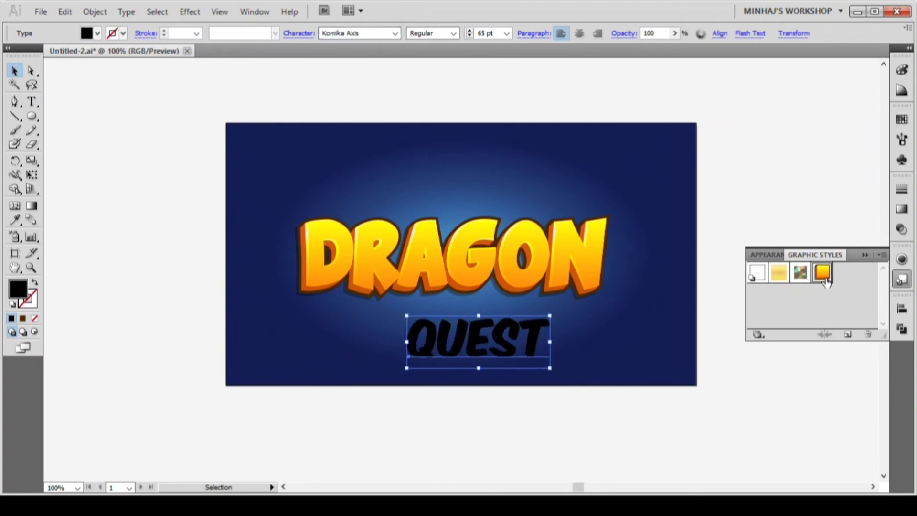
pyautogui.moveTo(510, 347); pyautogui.dragTo(485, 336)
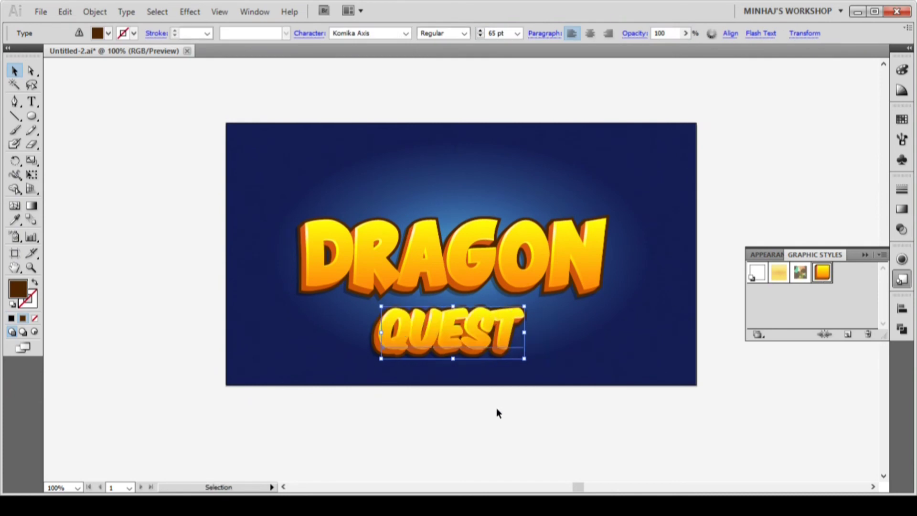
pyautogui.click(497, 408)
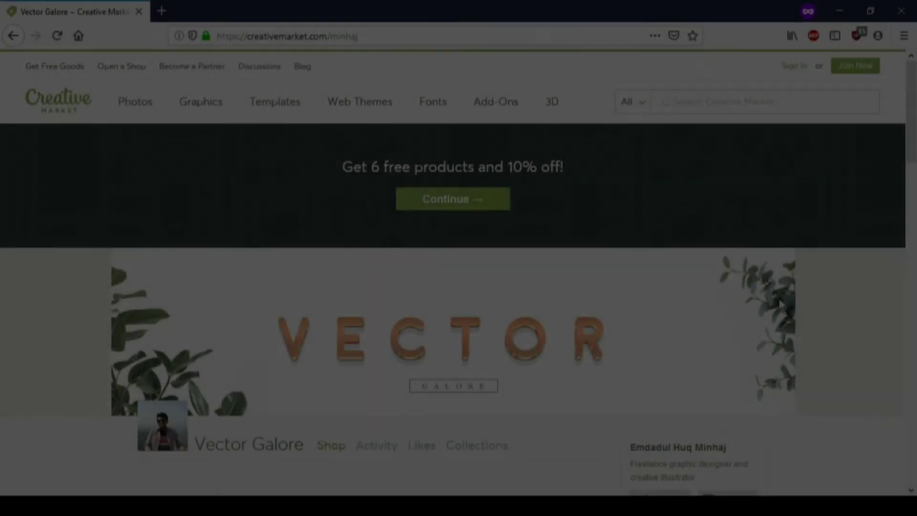
# Scroll through the Vector Galore text-effect product grid on Creative Market
pyautogui.scroll(-7, 836, 239)
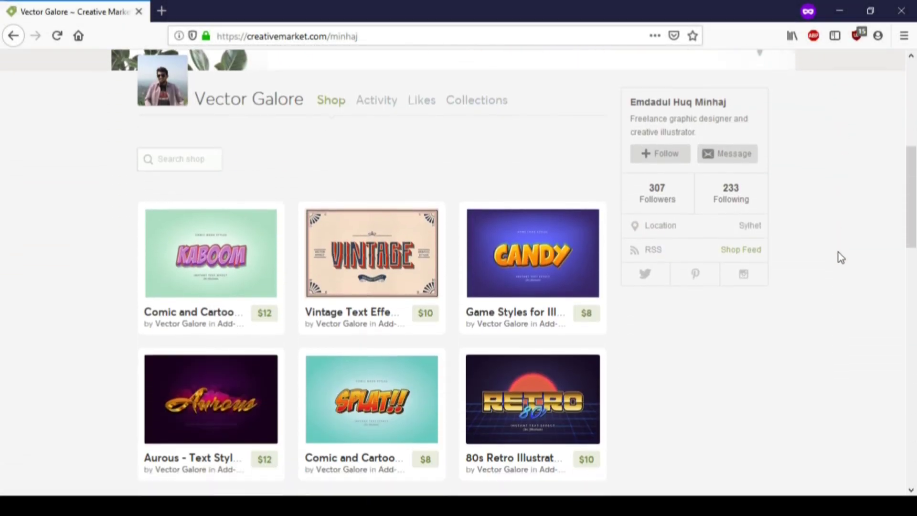
pyautogui.scroll(-3, 841, 258)
pyautogui.scroll(-5, 841, 261)
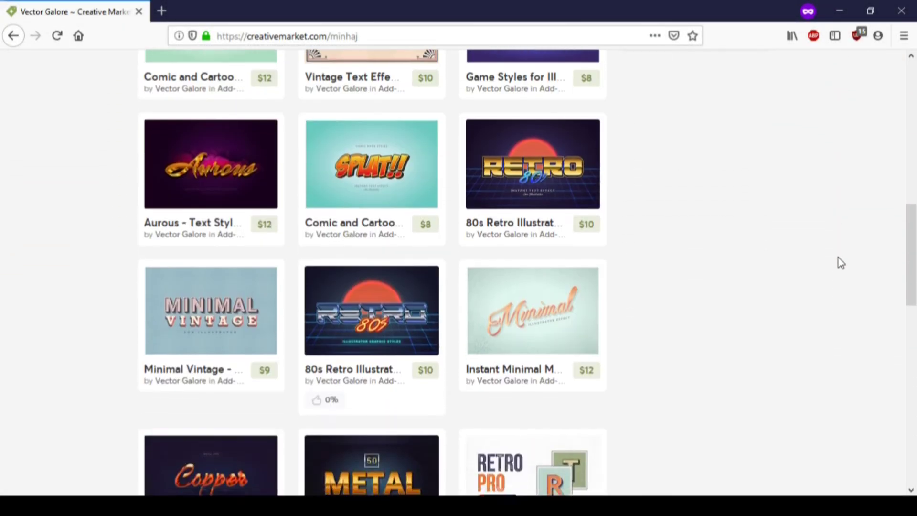
pyautogui.scroll(-5, 842, 265)
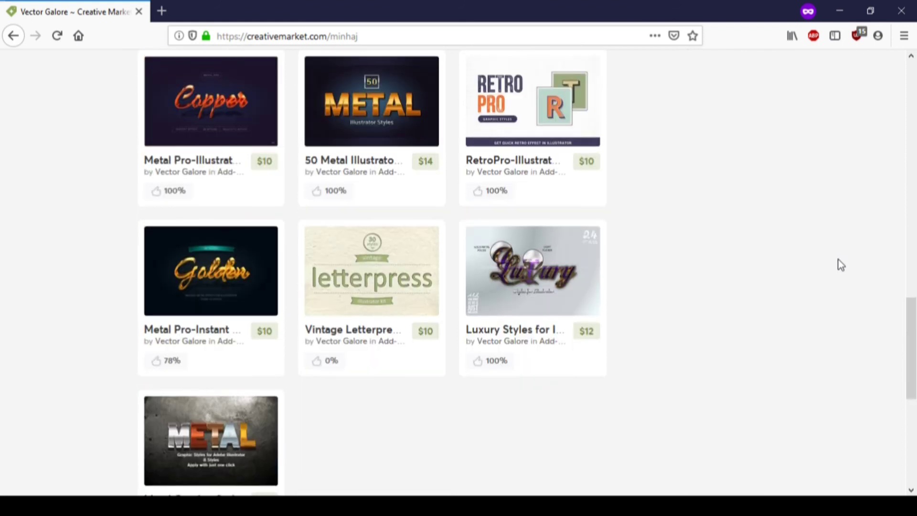
pyautogui.scroll(2, 841, 265)
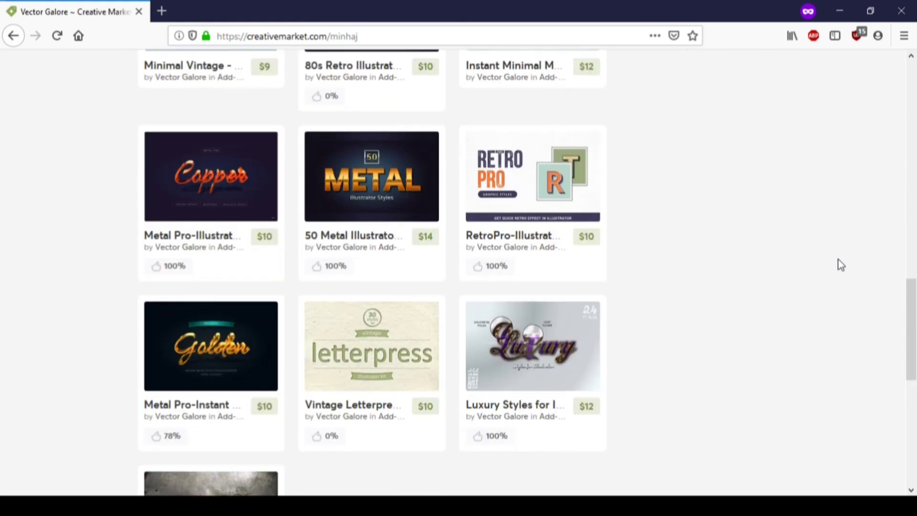
pyautogui.scroll(8, 838, 265)
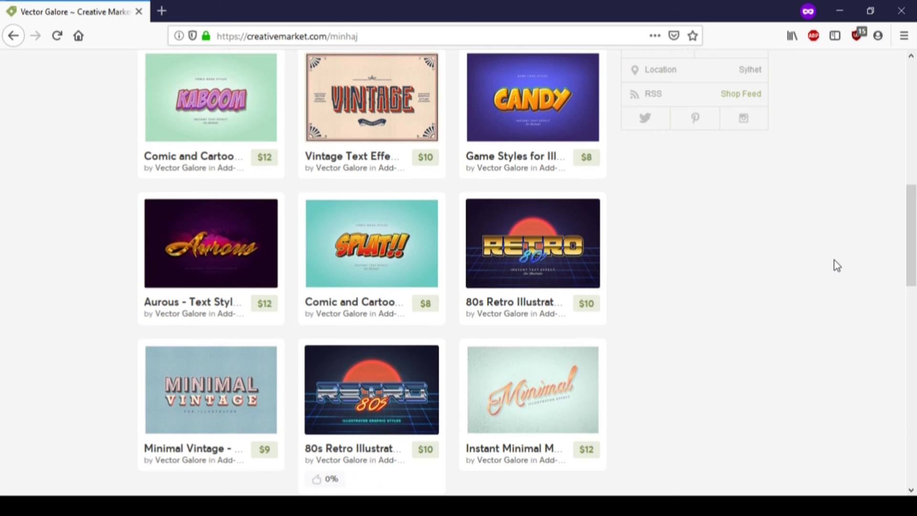